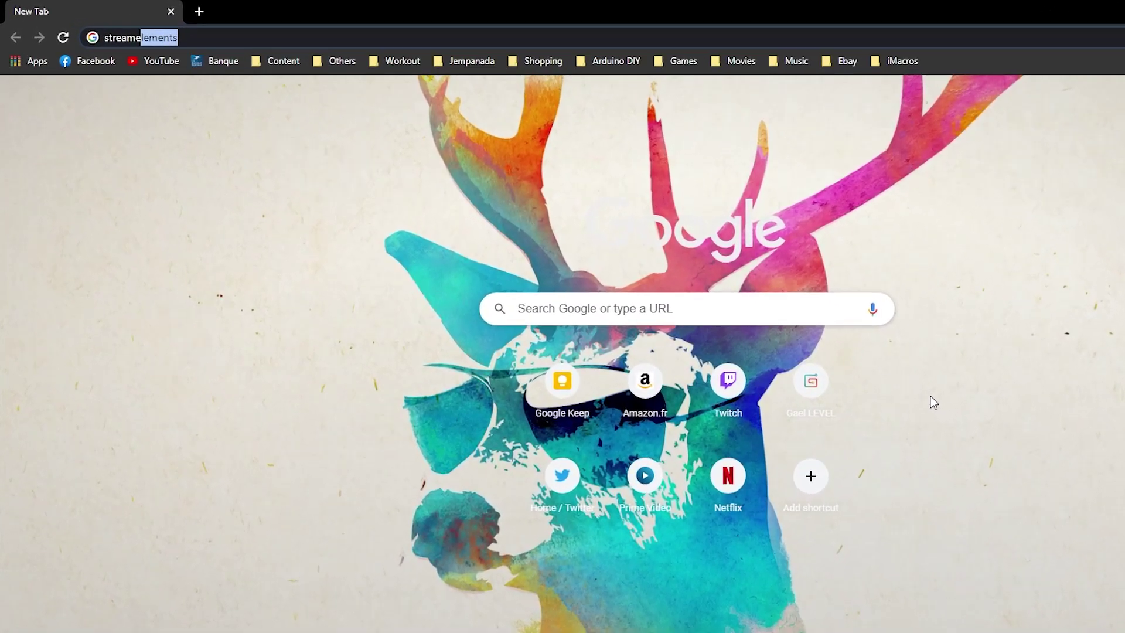
Load streamelements.com and log in with the Twitch account
type("lements.com")
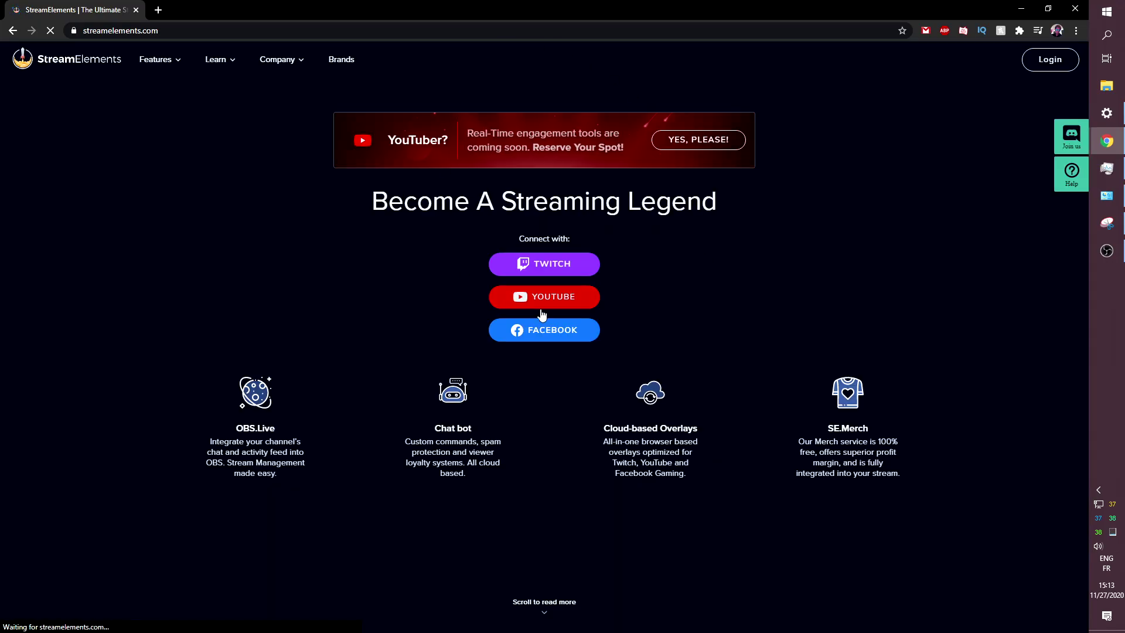
left_click(542, 265)
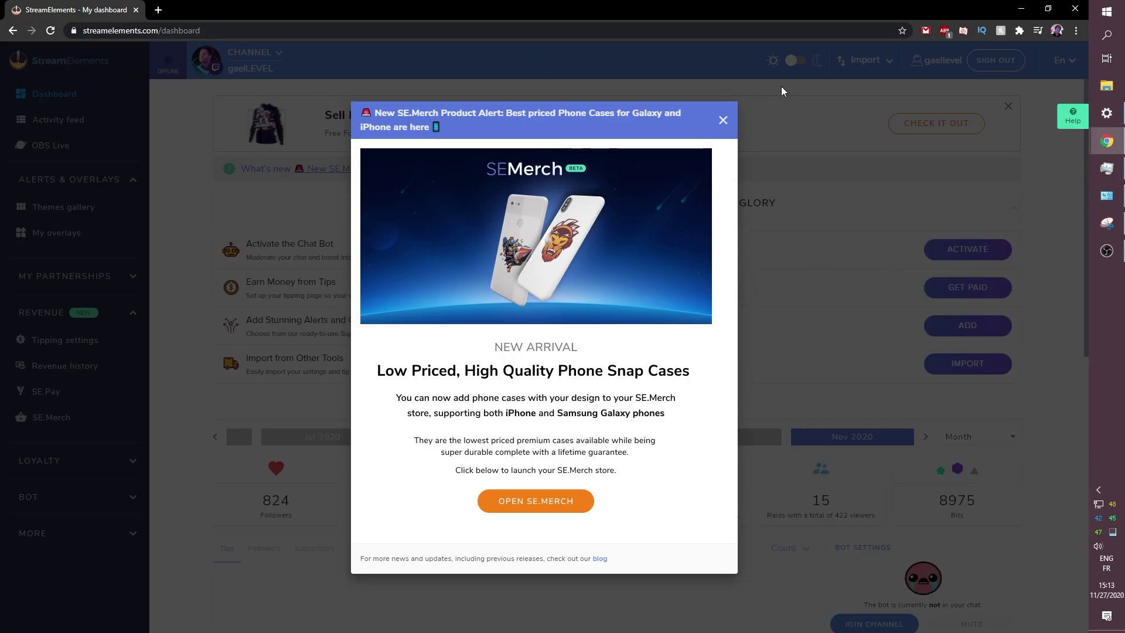
Dismiss the SE.Merch pop-up, open Tipping settings and paste in the PayPal account email
left_click(723, 120)
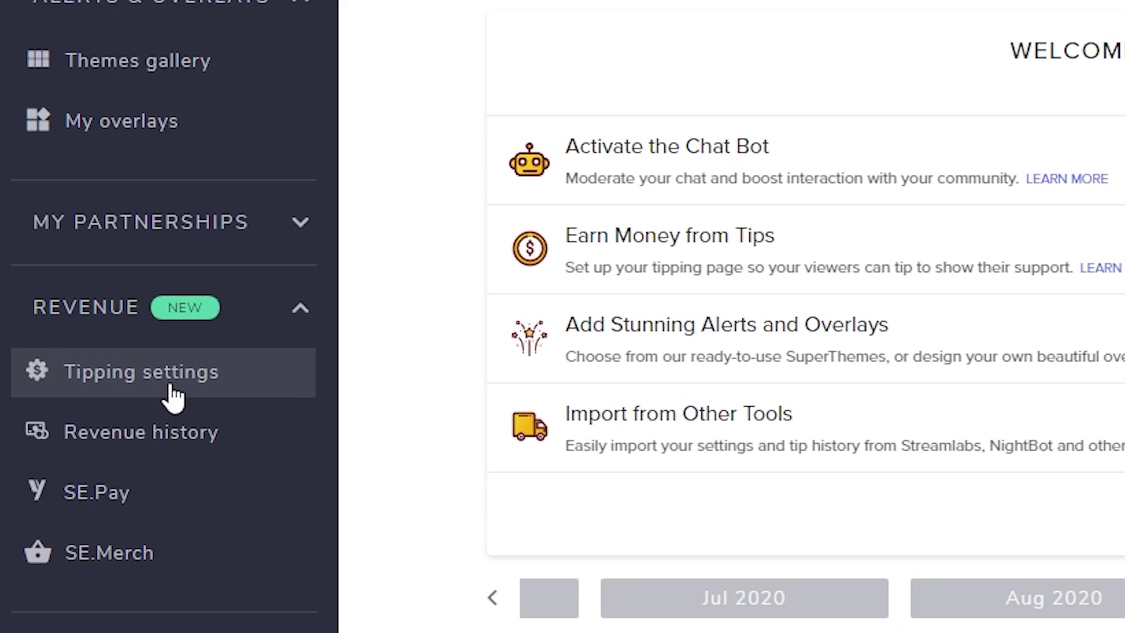
left_click(171, 388)
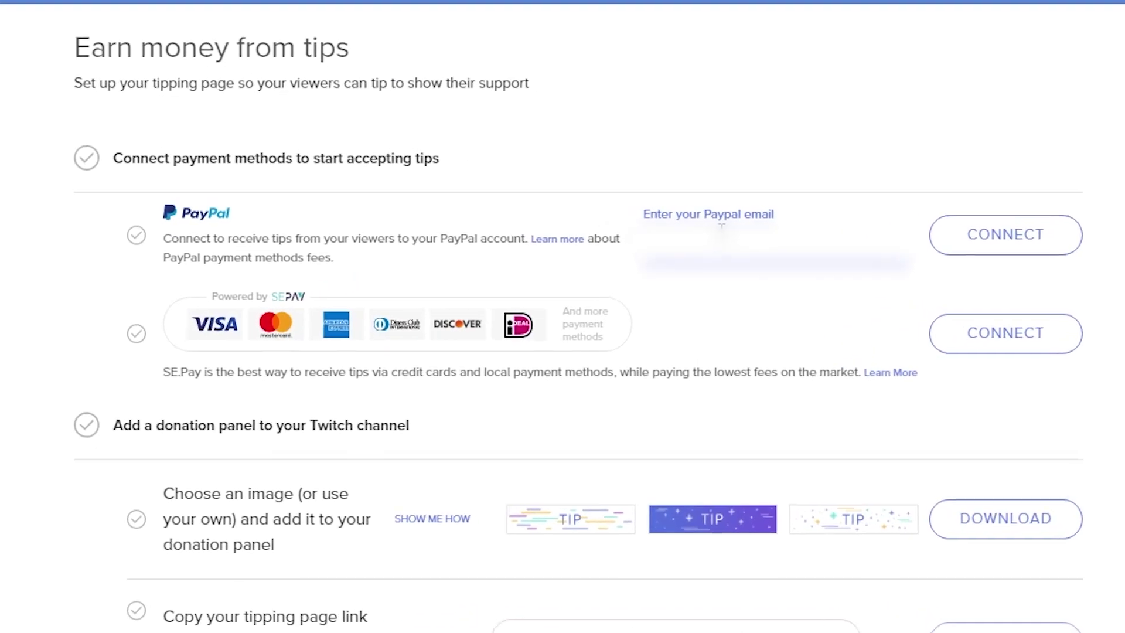
key("ctrl+v")
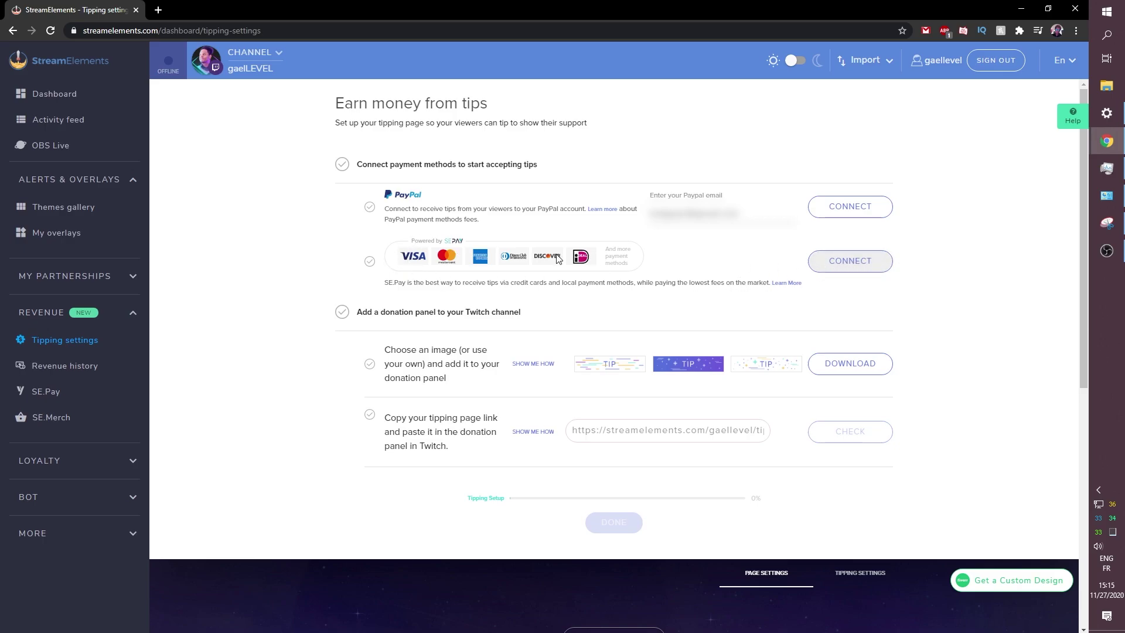
Look at the SE.Pay connect page, then go back to Tipping settings with PayPal connected
left_click(837, 261)
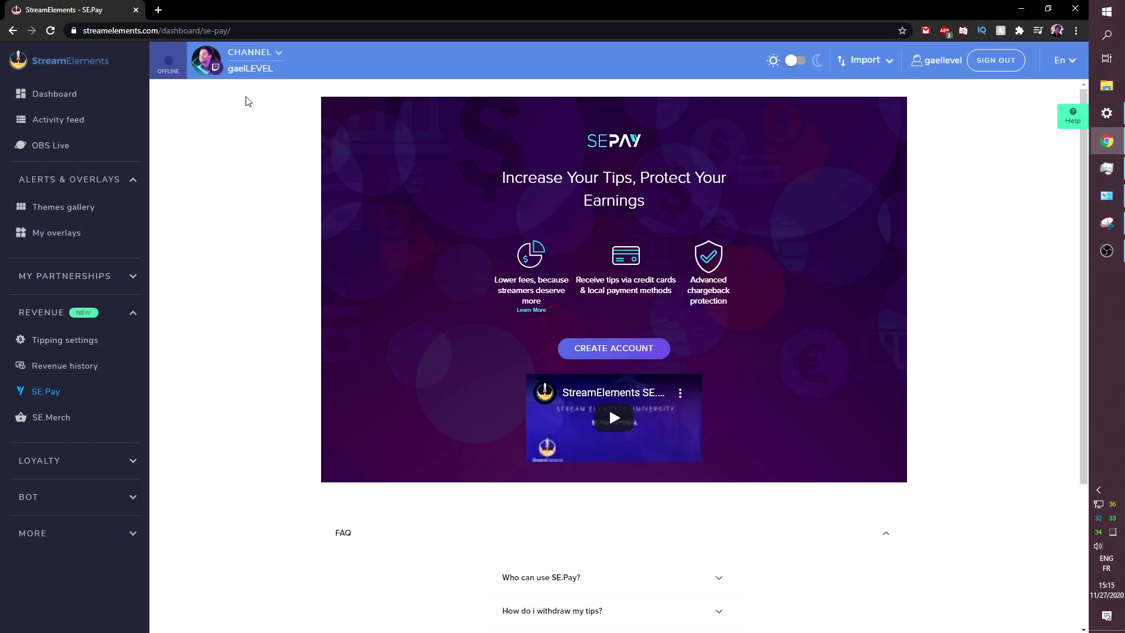
left_click(12, 30)
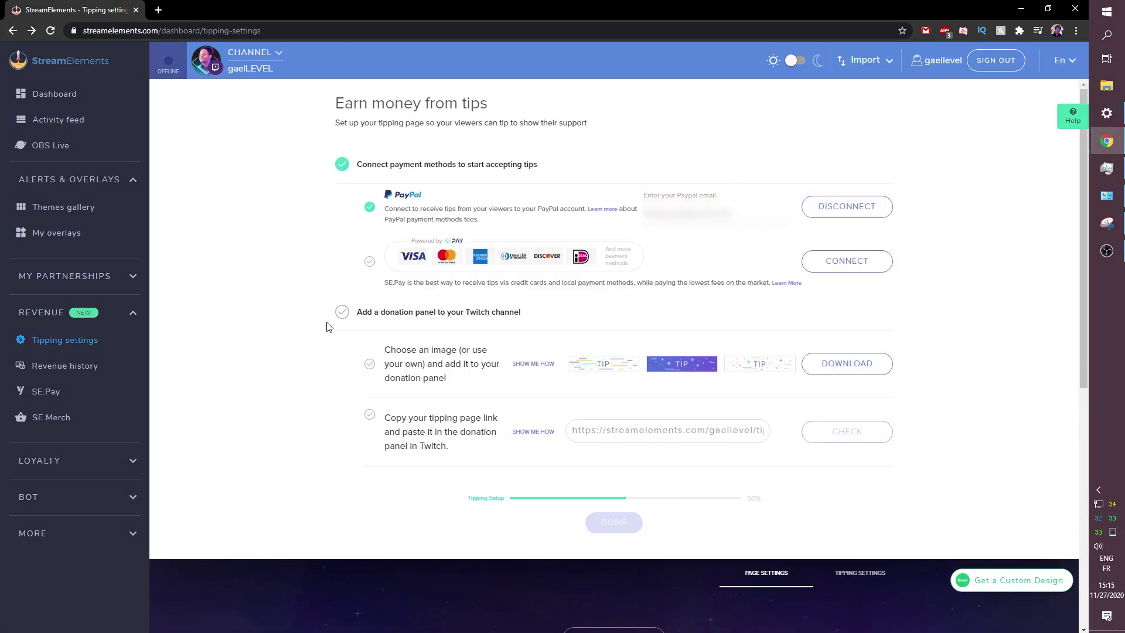
Scroll down to the tipping page link field and copy the link to the clipboard
scroll(328, 323, "down", 2)
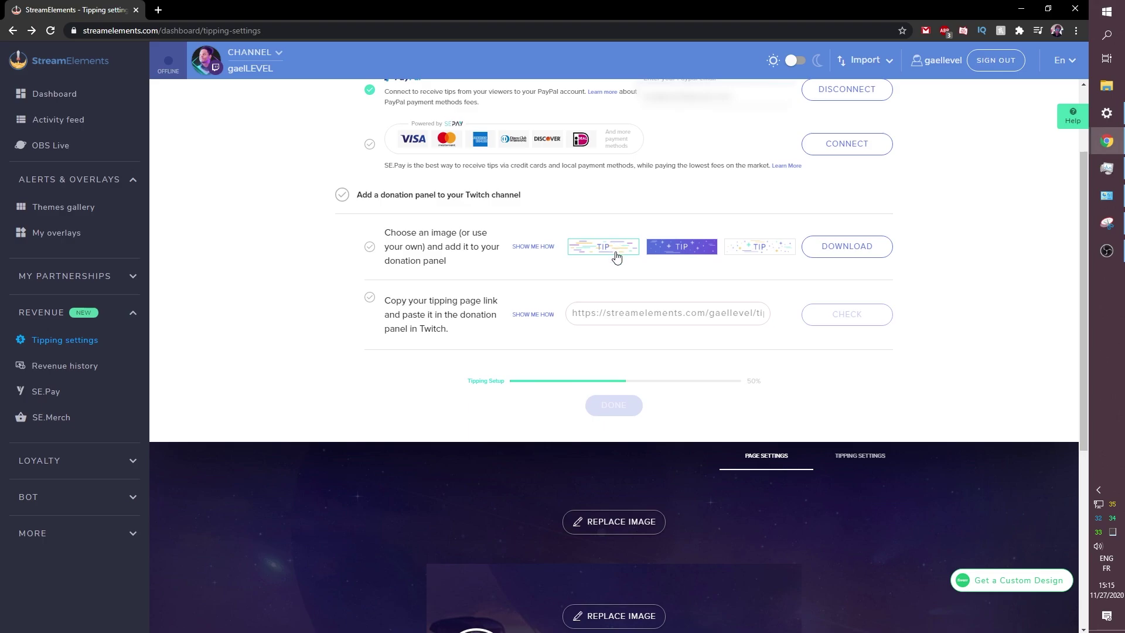
scroll(406, 276, "down", 3)
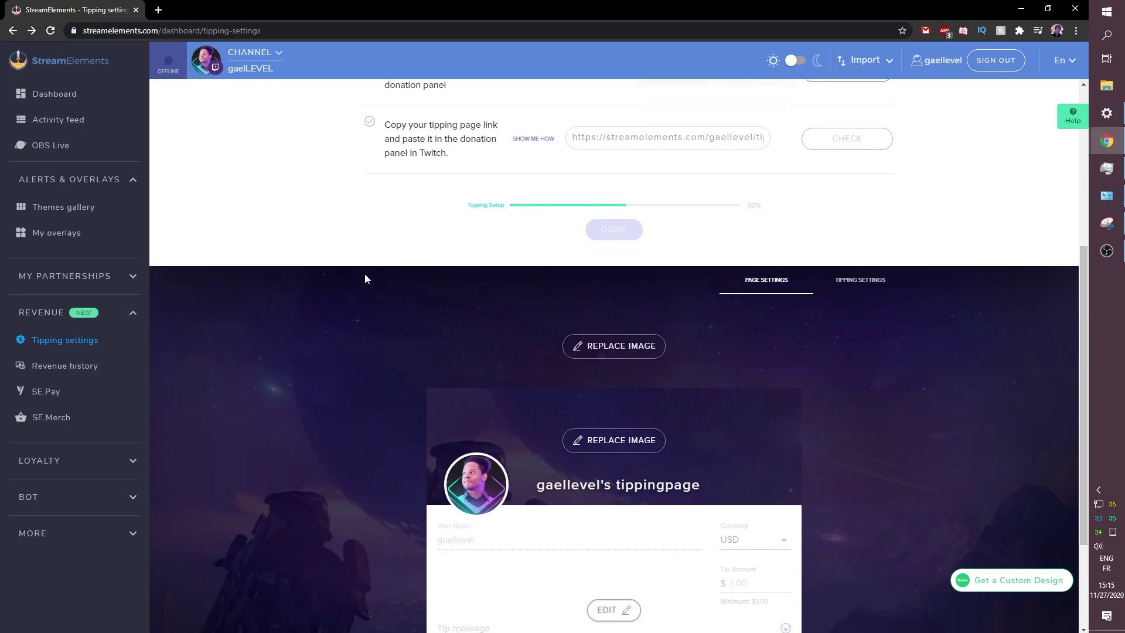
scroll(344, 279, "up", 5)
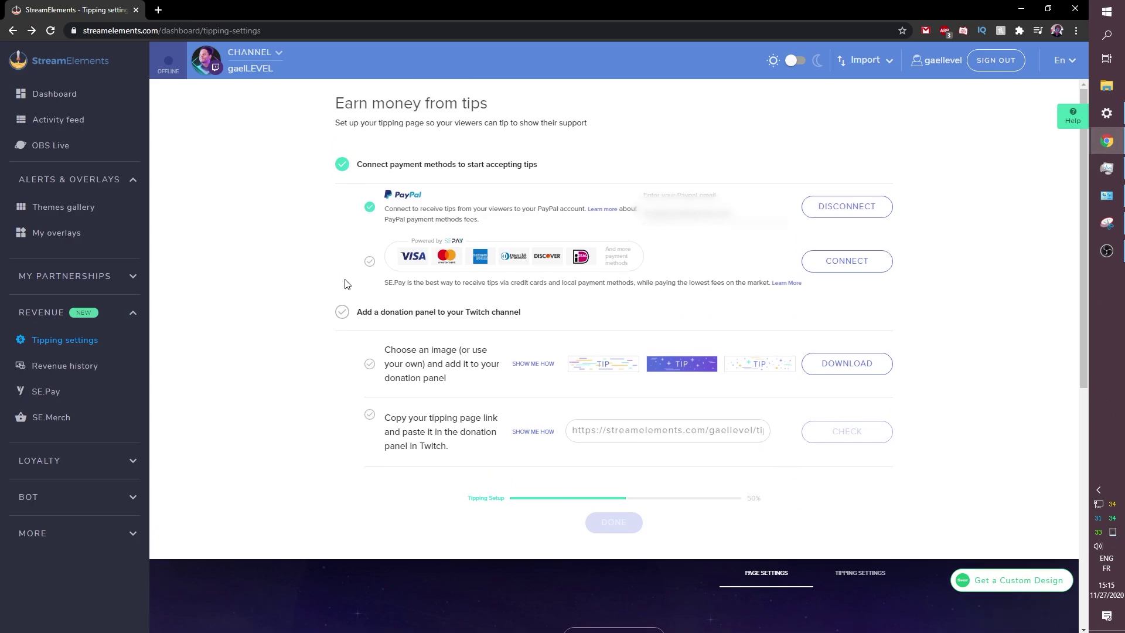
scroll(334, 246, "down", 2)
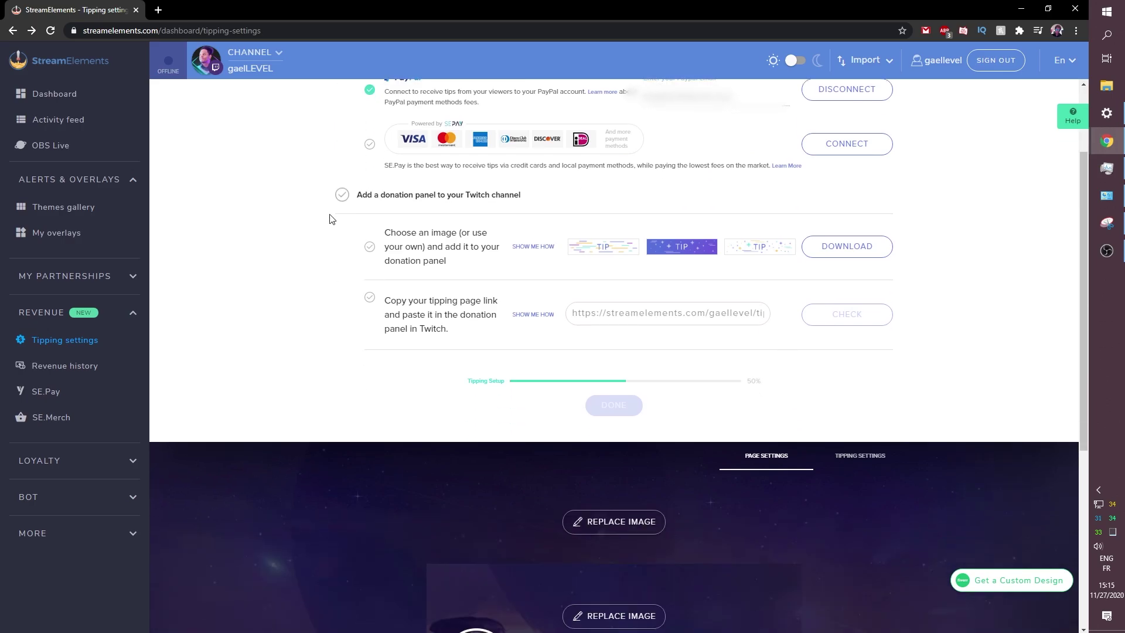
left_click(620, 314)
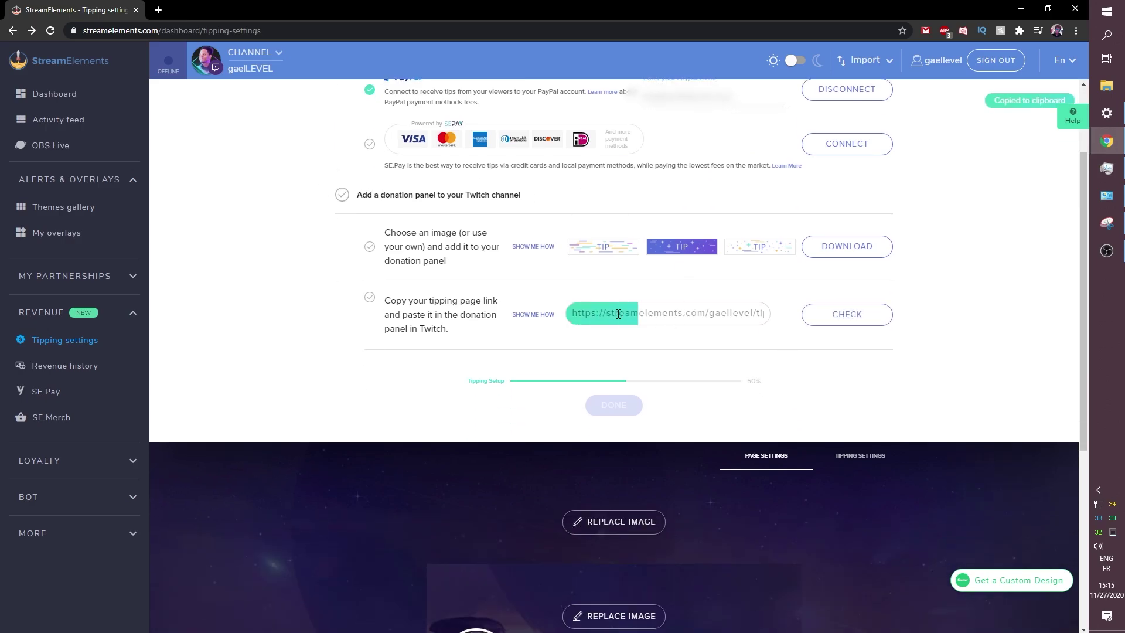
left_click(649, 315)
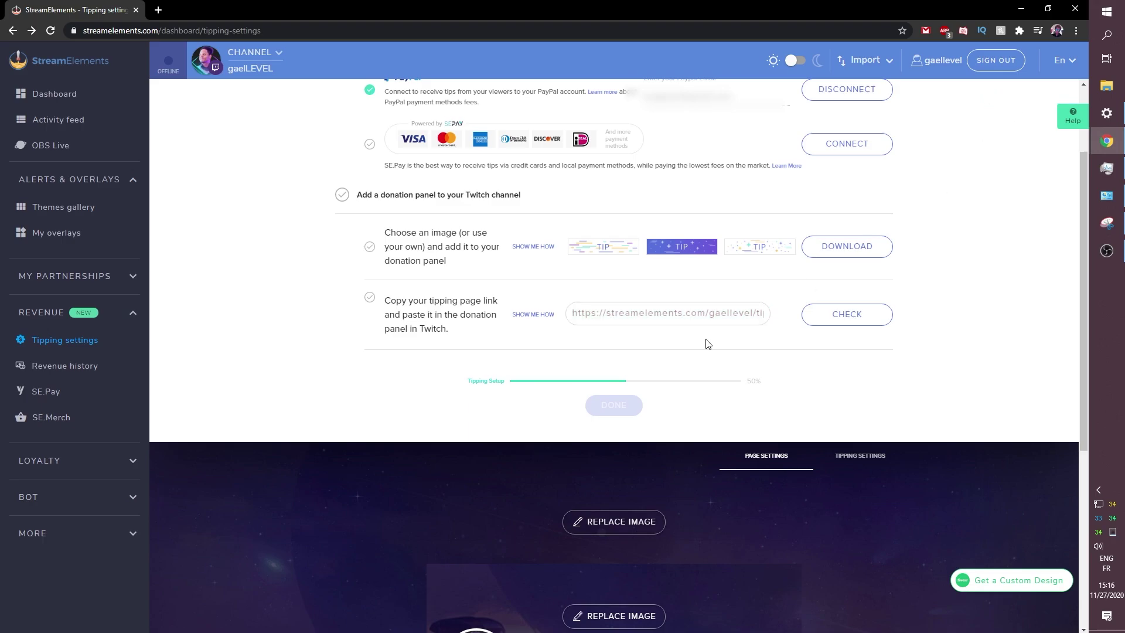
left_click(686, 315)
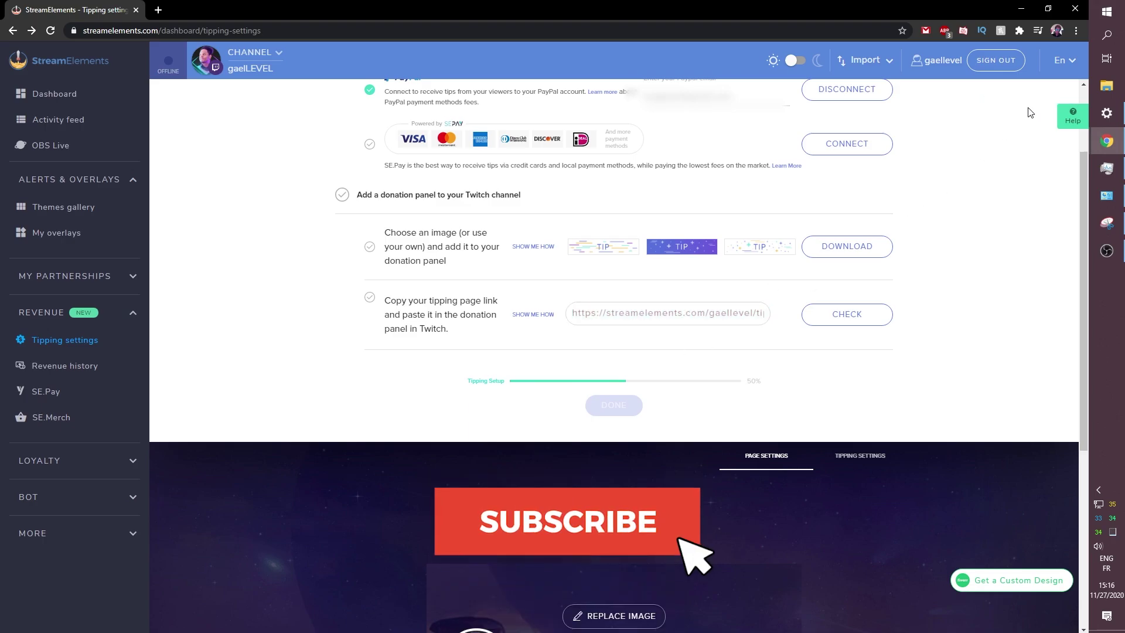
Paste the tipping link into a new tab to preview the public page, then return to Tipping settings
left_click(159, 10)
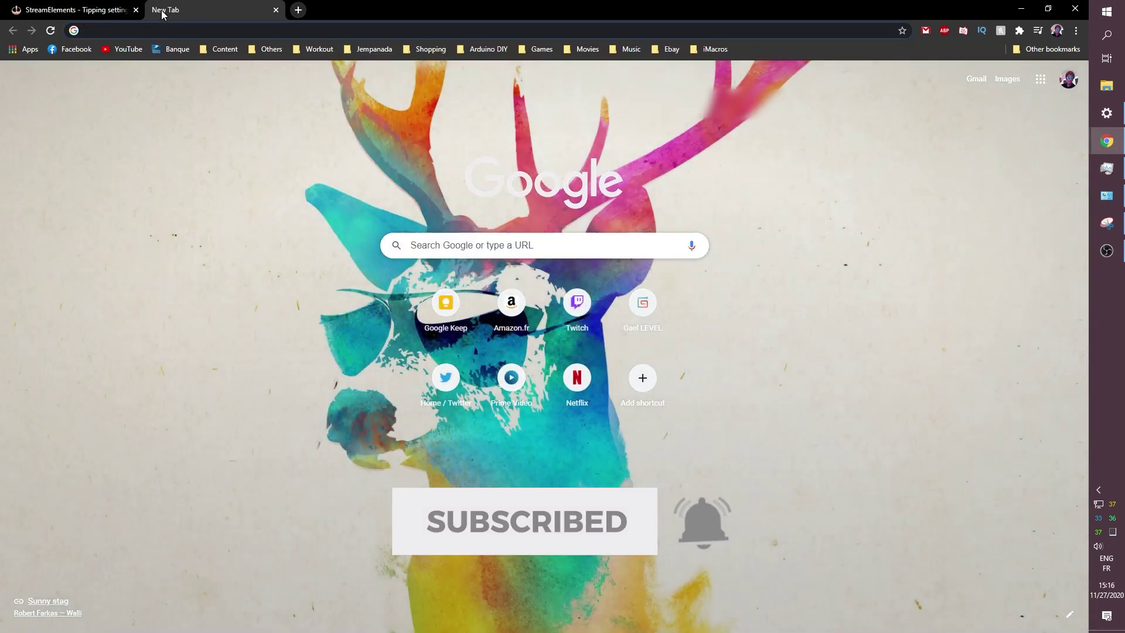
key("ctrl+v")
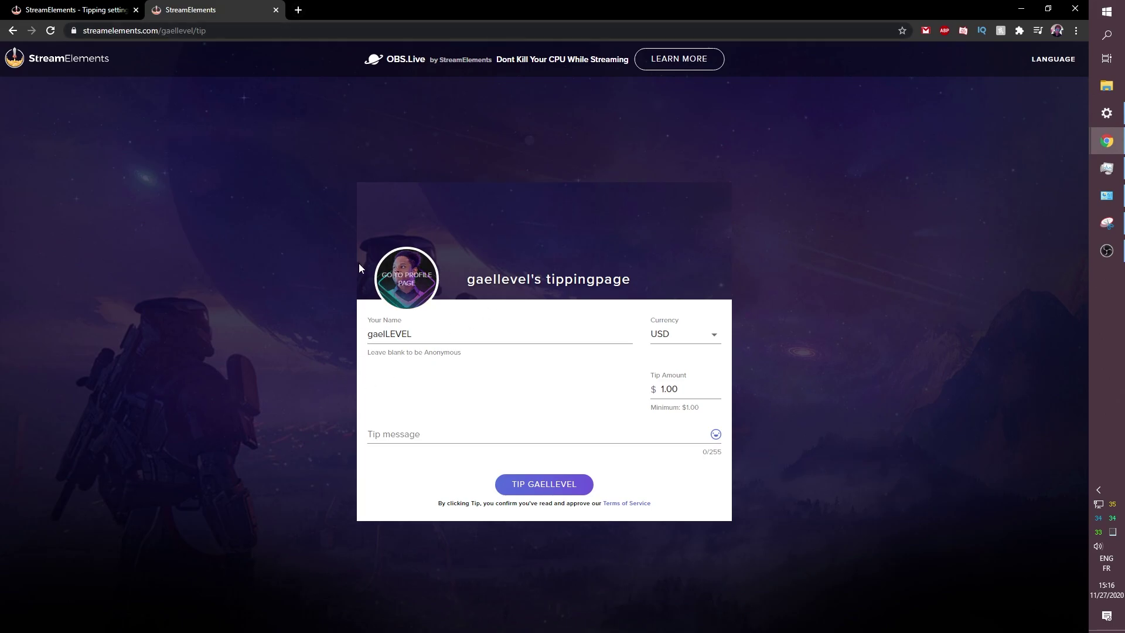
left_click(92, 13)
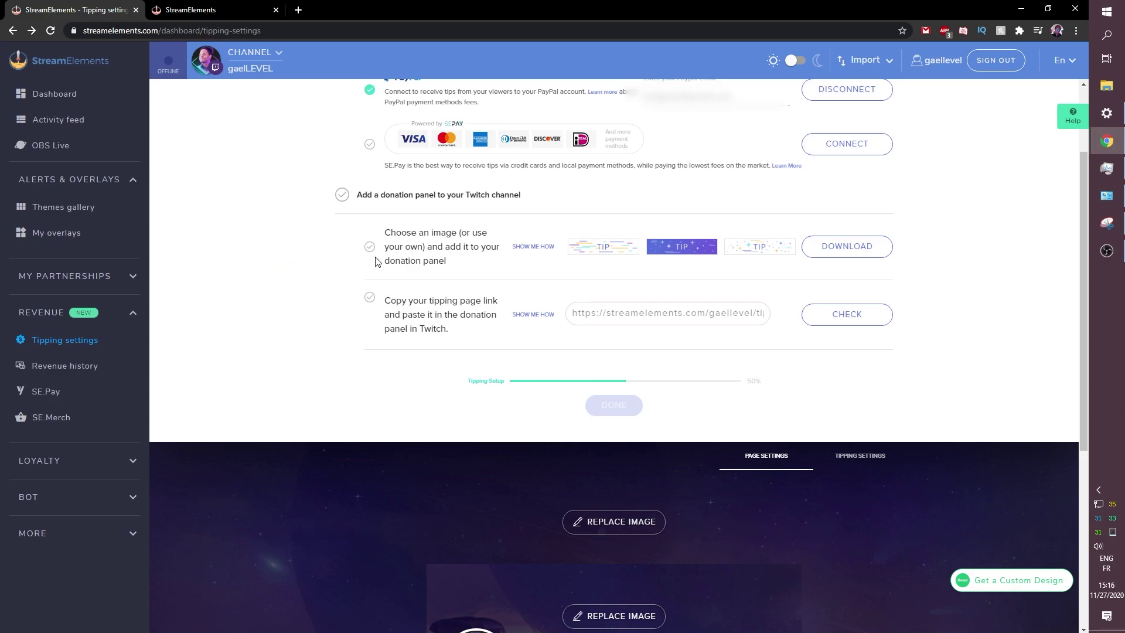
Upload Twitch banner3.png from the COMMISSIONS > GAEL LEVEL > PSD folder as a replacement header image
scroll(338, 267, "down", 1)
scroll(338, 266, "up", 1)
scroll(338, 265, "down", 5)
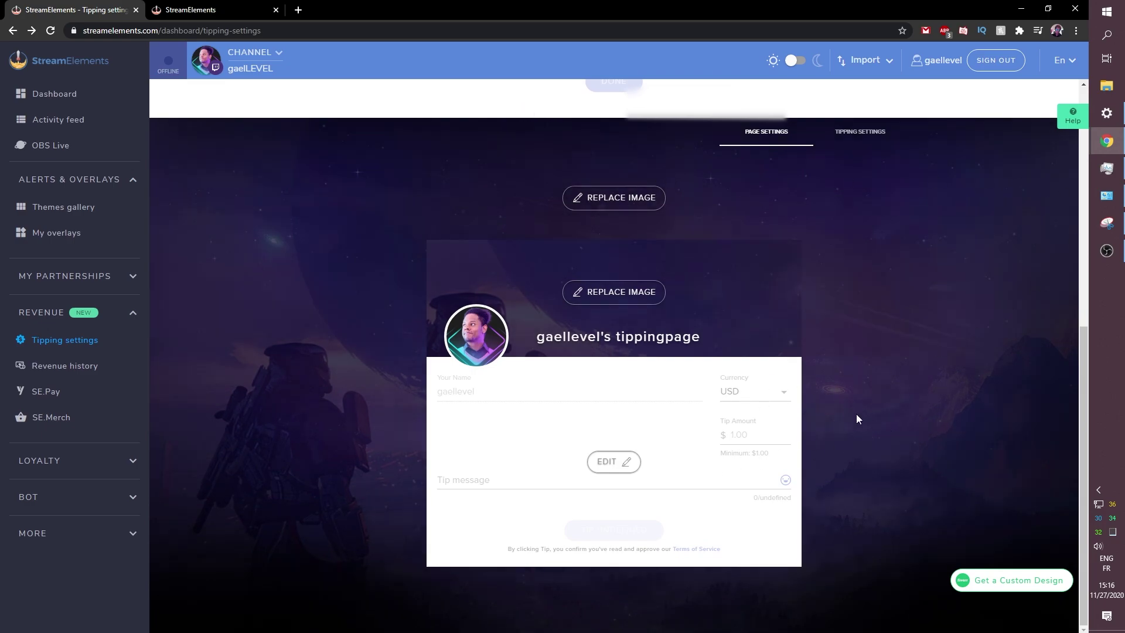
left_click(607, 293)
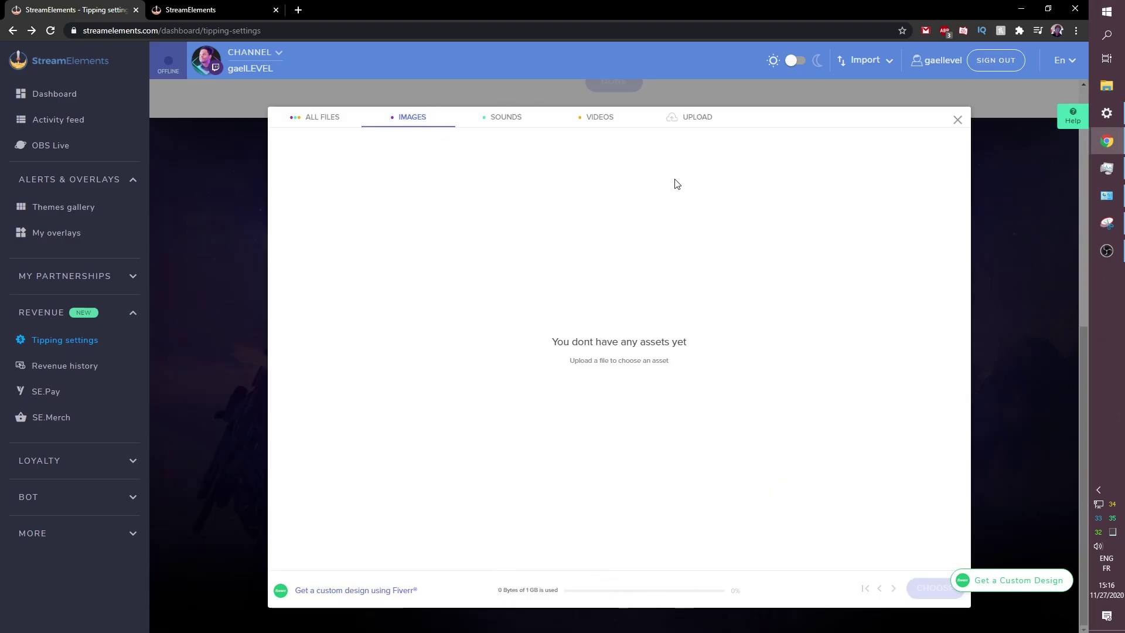
left_click(698, 117)
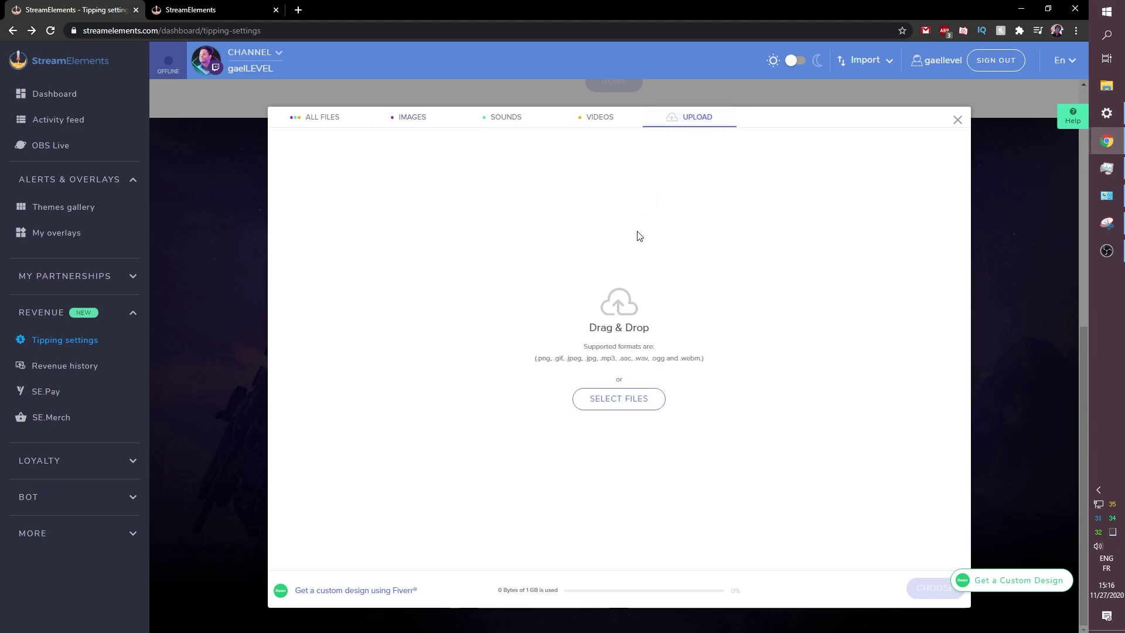
left_click(628, 403)
scroll(53, 222, "up", 10)
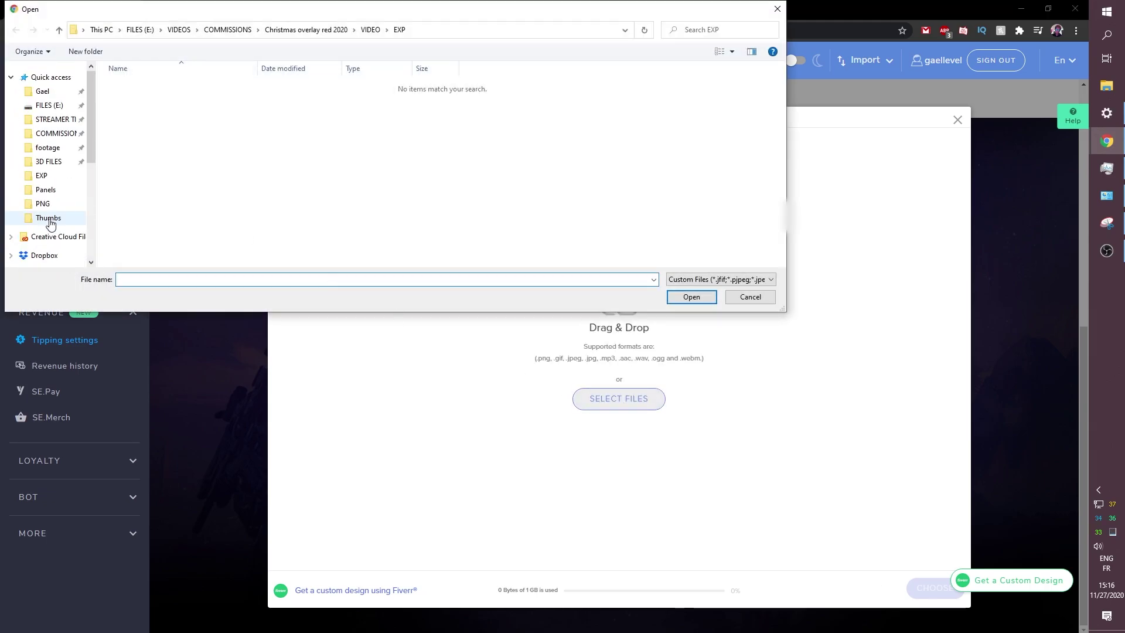
left_click(55, 133)
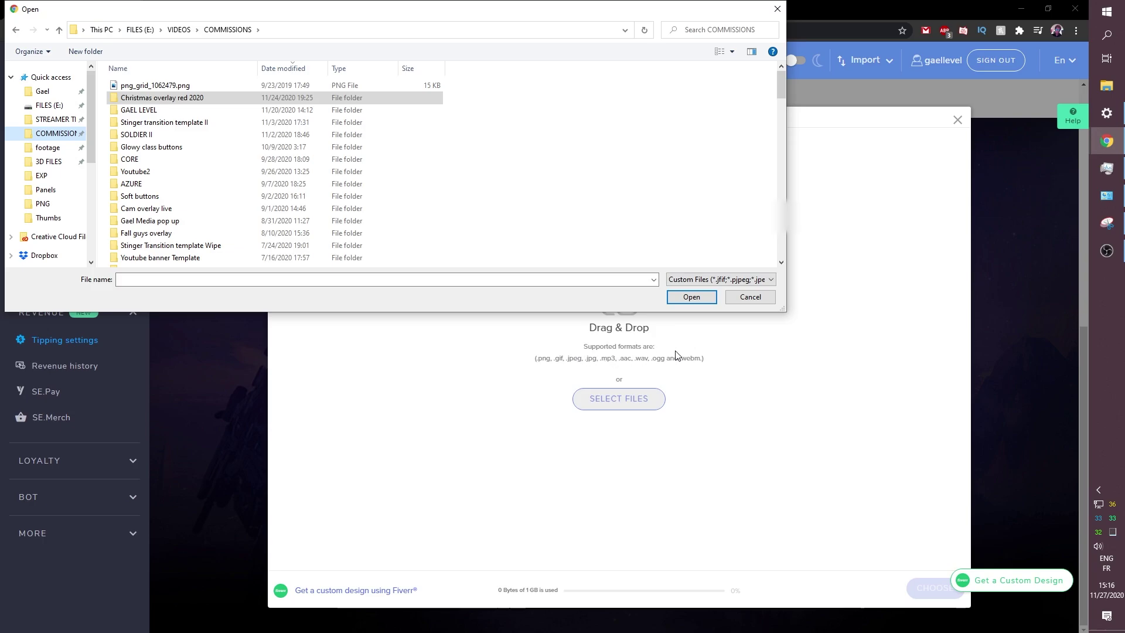
double_click(136, 109)
double_click(606, 98)
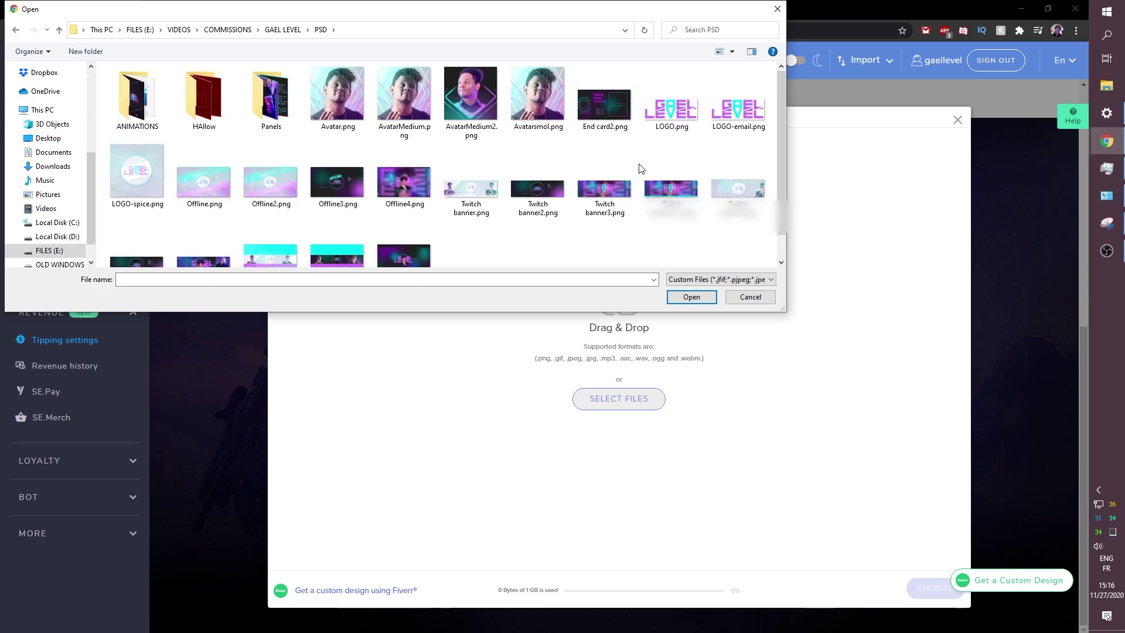
double_click(615, 193)
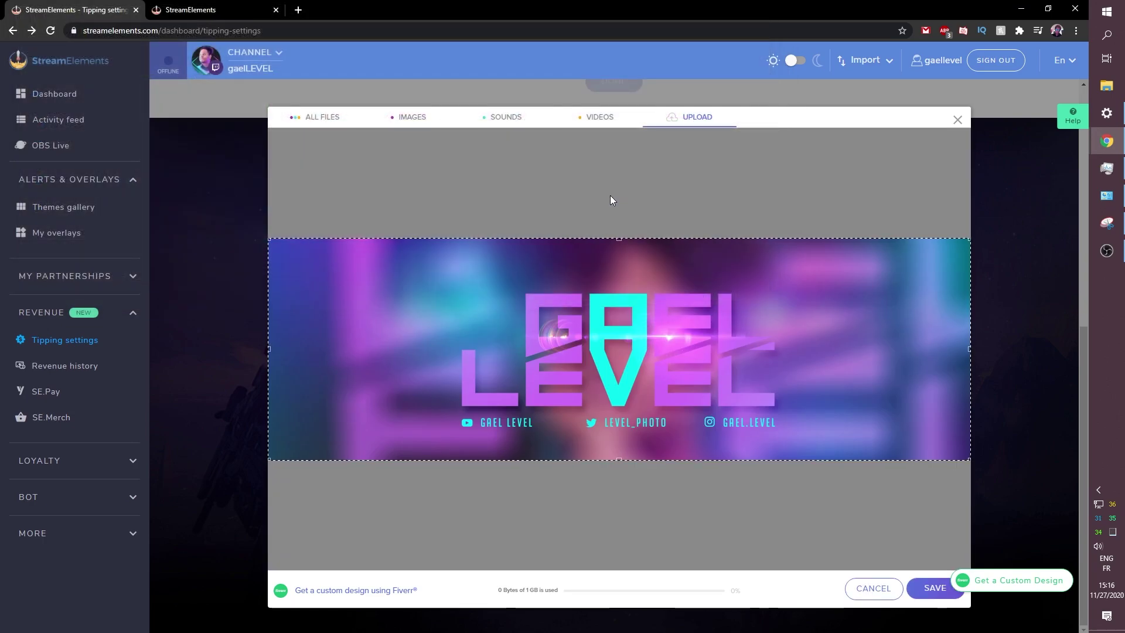
left_click(941, 589)
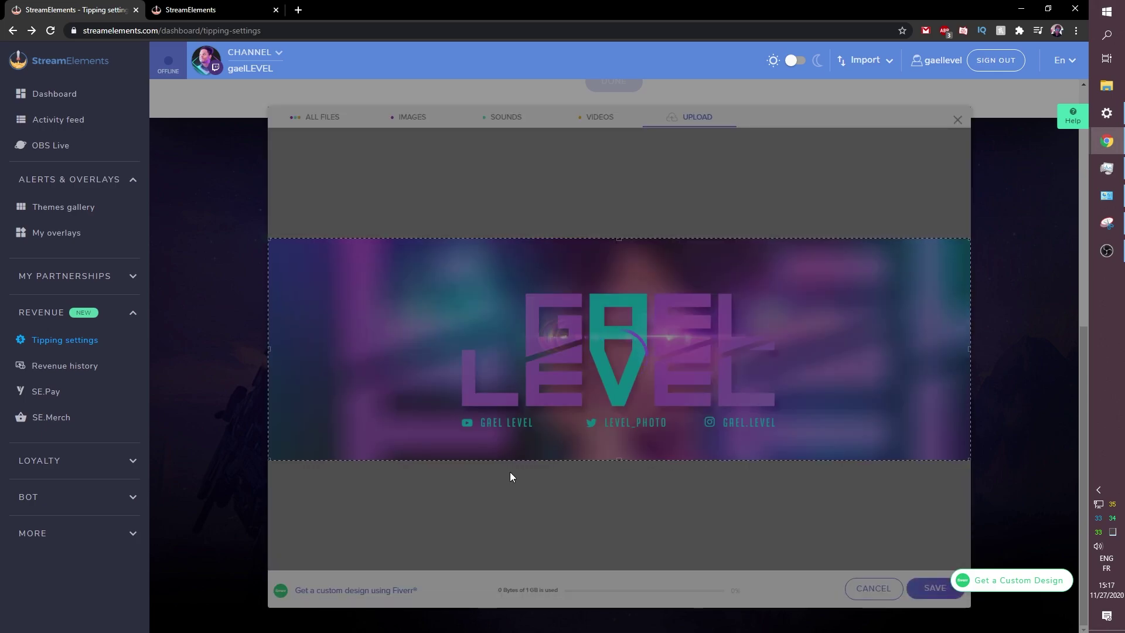
Select the uploaded banner in the media library and apply it as the tipping page header
left_click(208, 16)
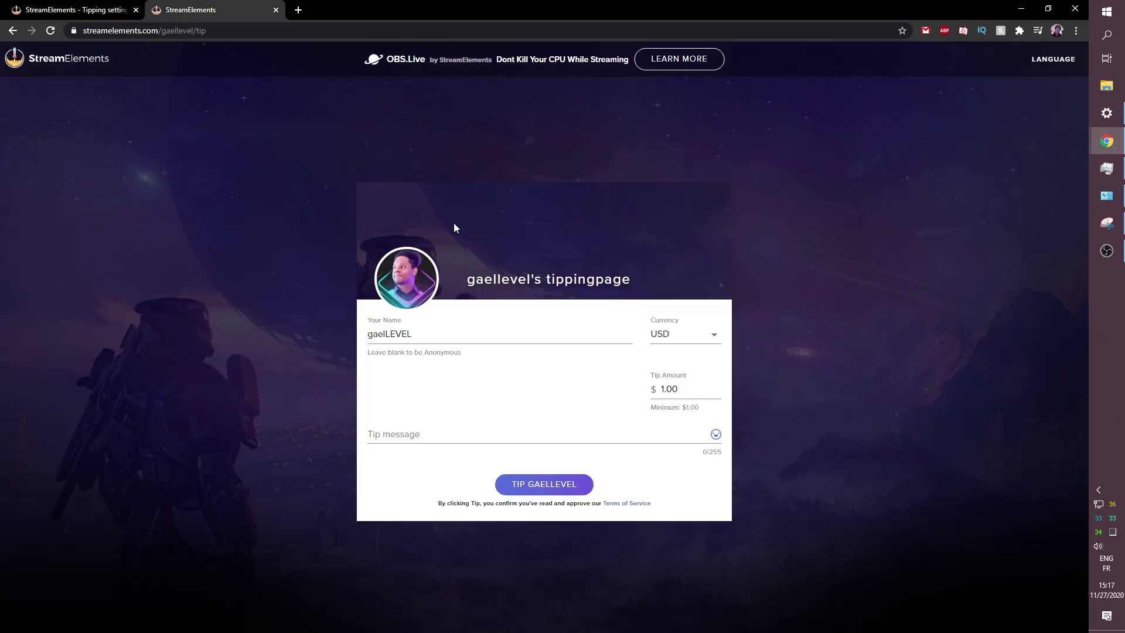
left_click(73, 10)
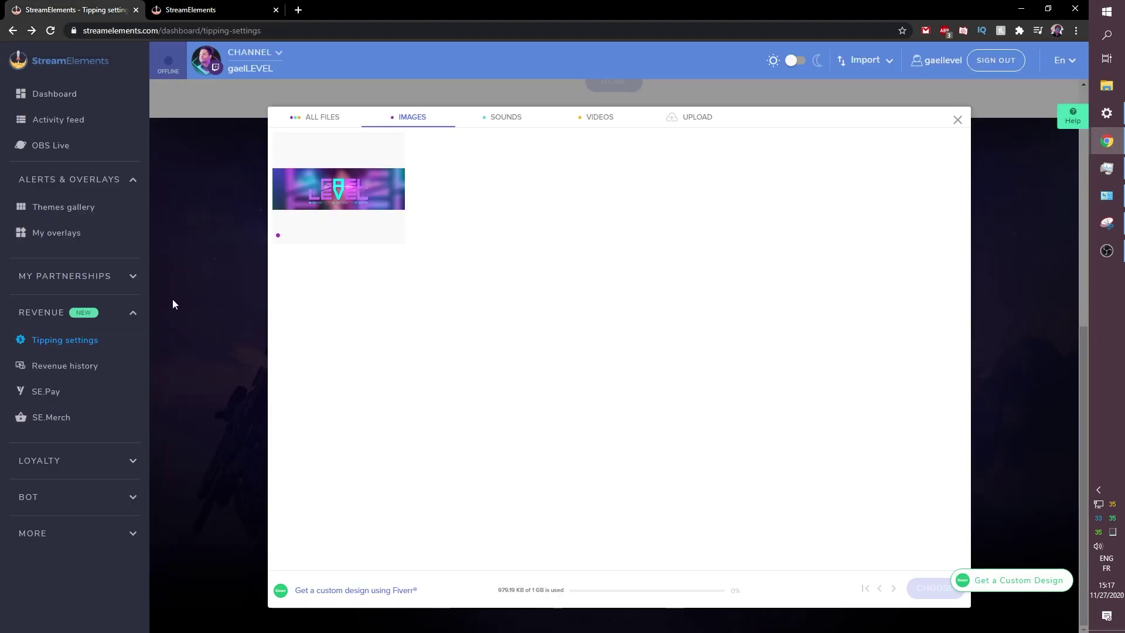
left_click(318, 181)
left_click(931, 588)
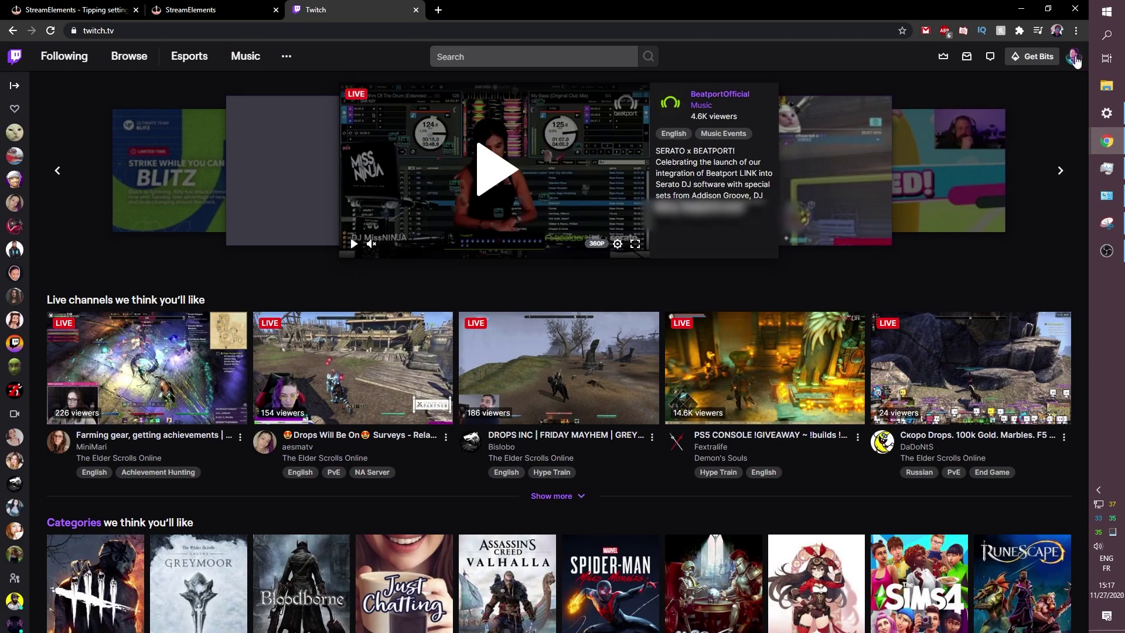
Go to your own Twitch channel page and pause the channel trailer
left_click(1074, 57)
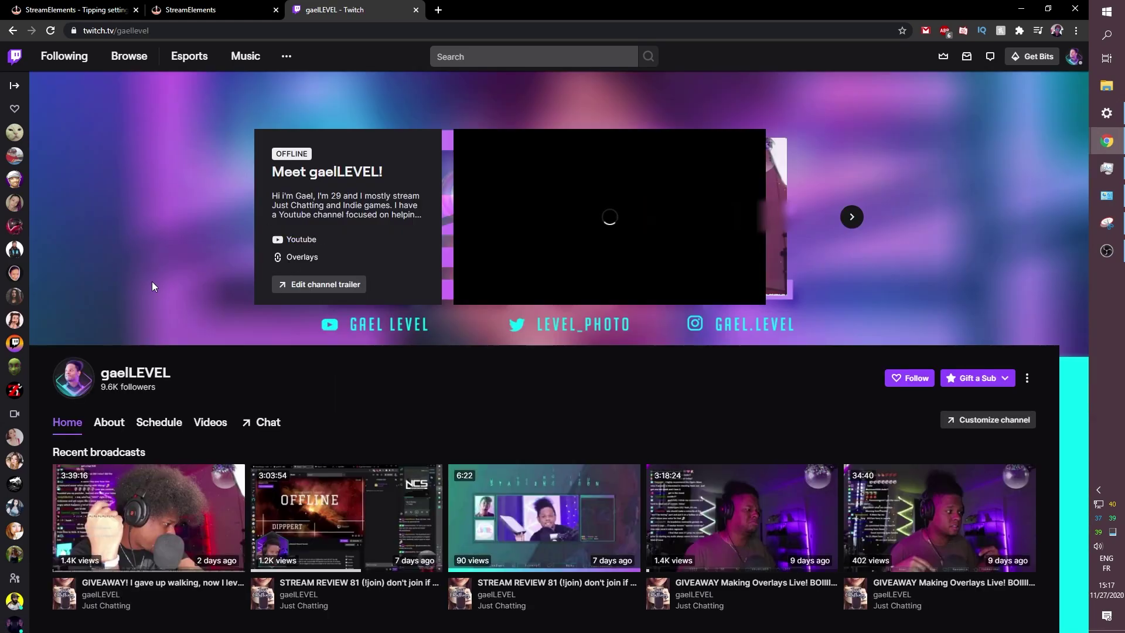
scroll(164, 246, "down", 2)
scroll(178, 225, "down", 1)
scroll(121, 184, "up", 3)
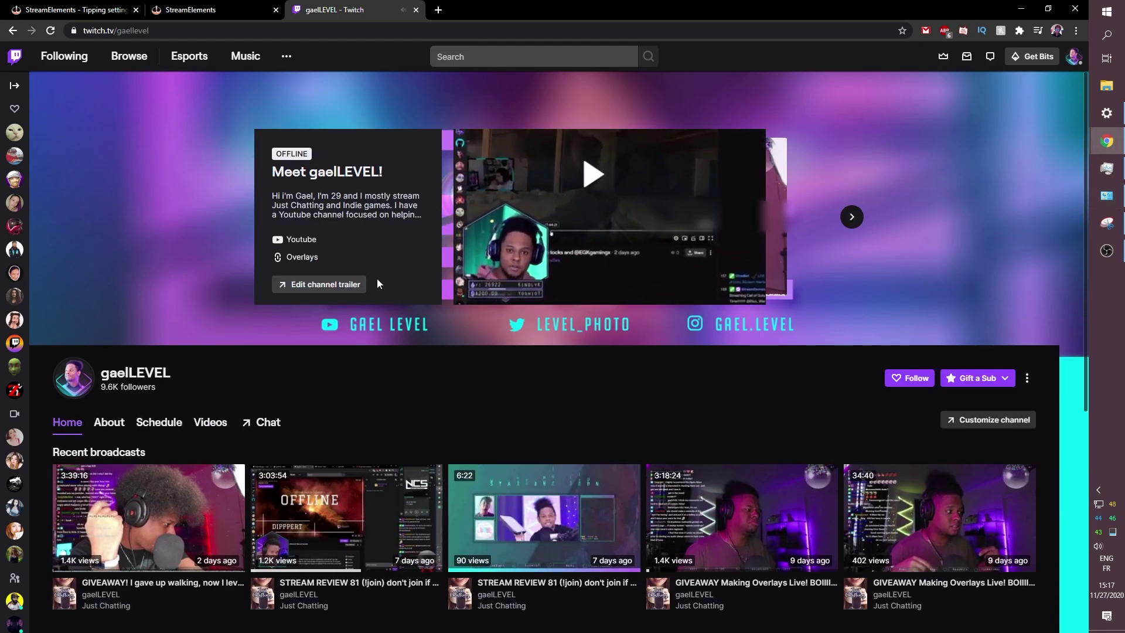
left_click(469, 290)
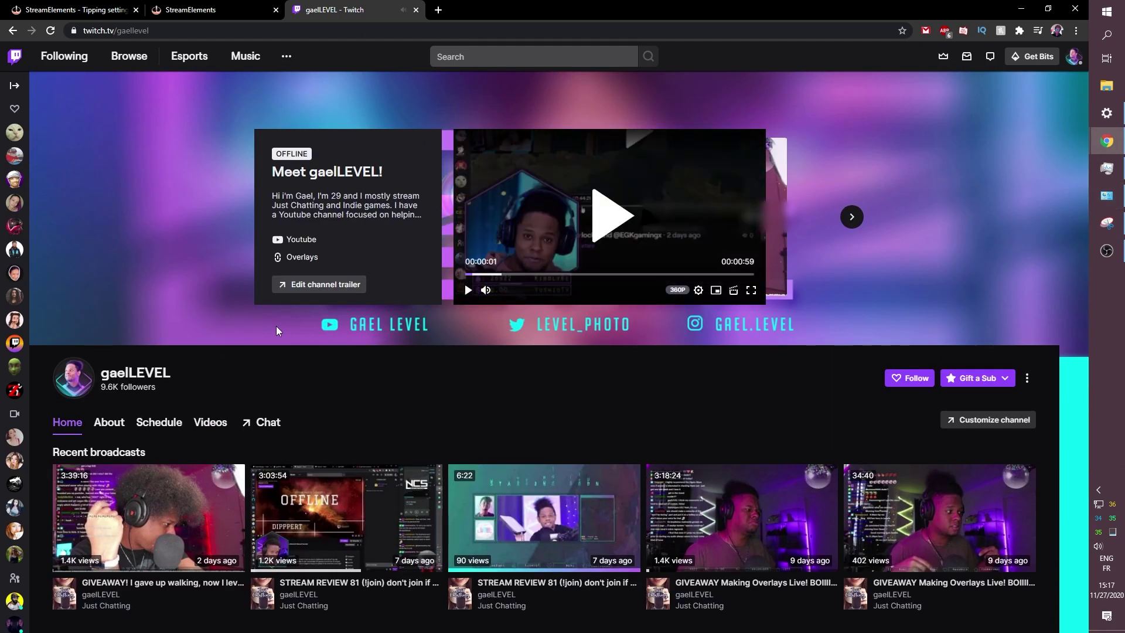
scroll(276, 325, "down", 3)
Open the channel's About page and turn on Edit Panels
left_click(111, 247)
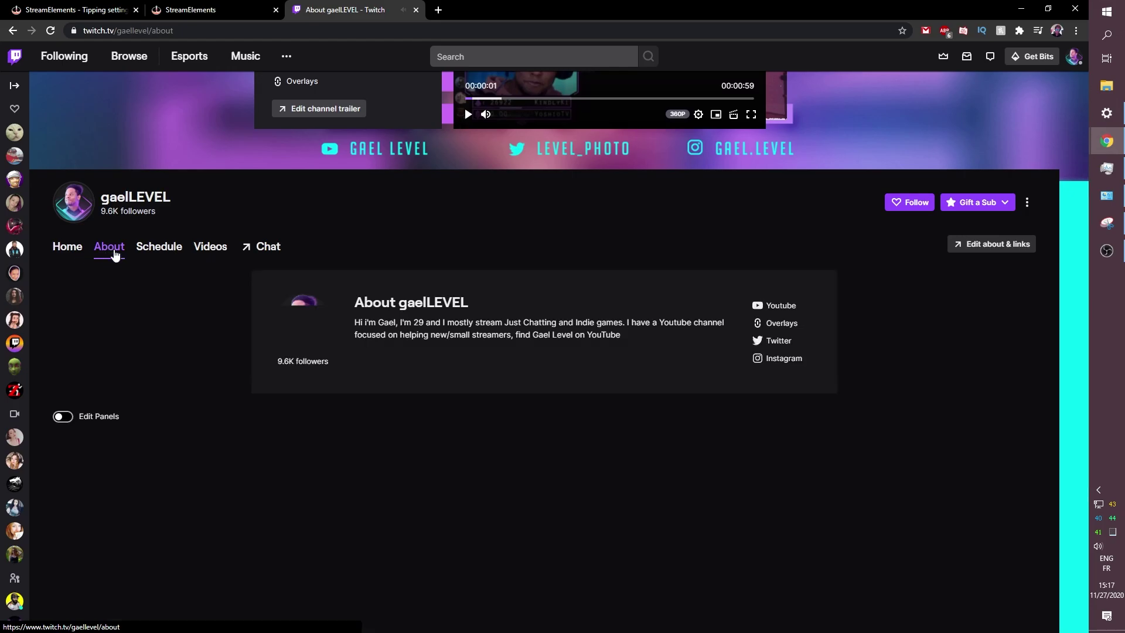
scroll(158, 260, "down", 3)
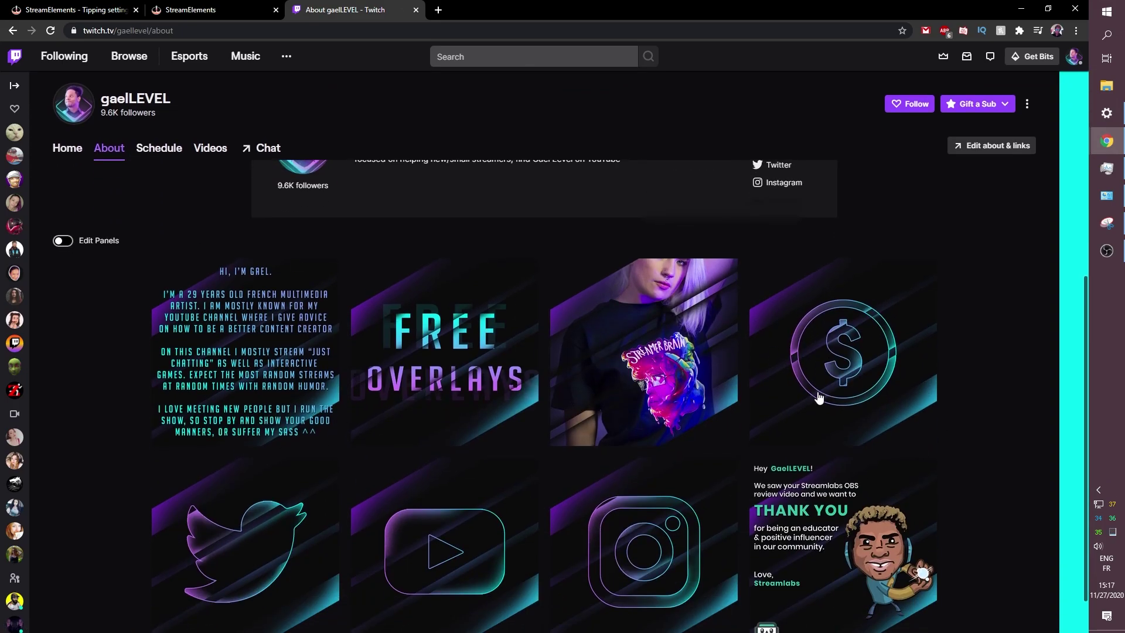
scroll(411, 422, "down", 1)
scroll(364, 410, "up", 2)
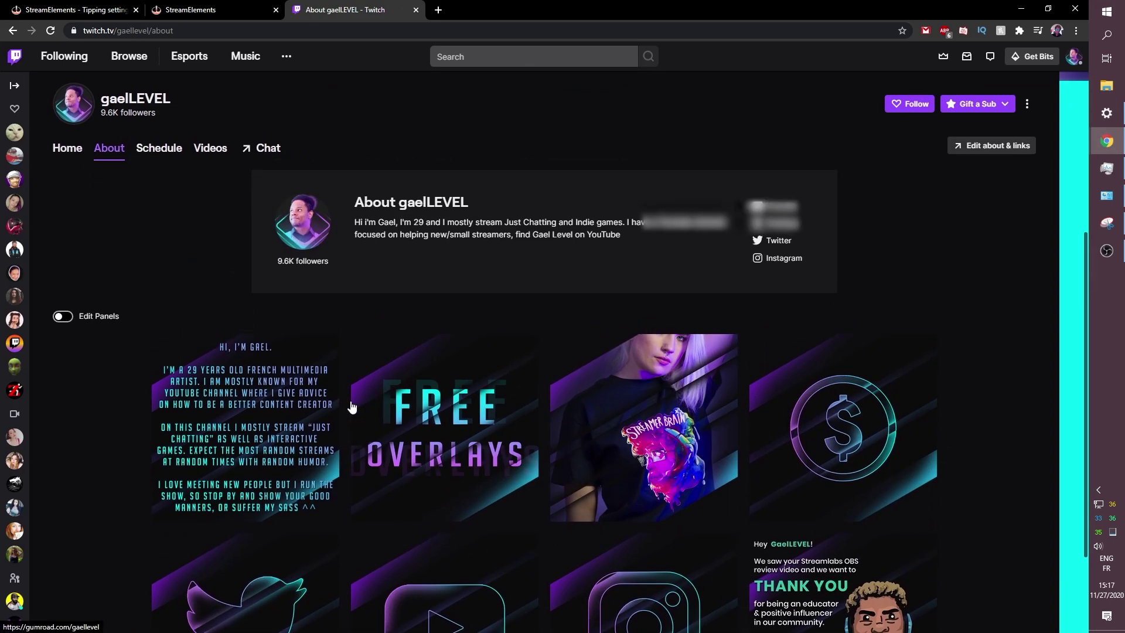
scroll(316, 405, "up", 4)
scroll(270, 407, "down", 4)
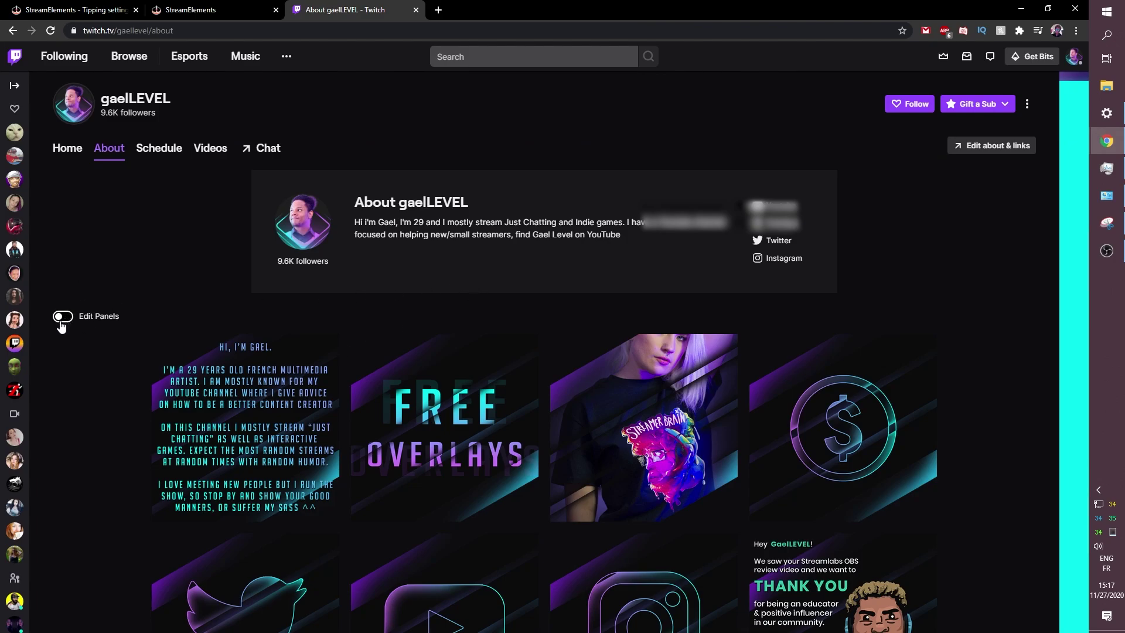
scroll(61, 326, "down", 2)
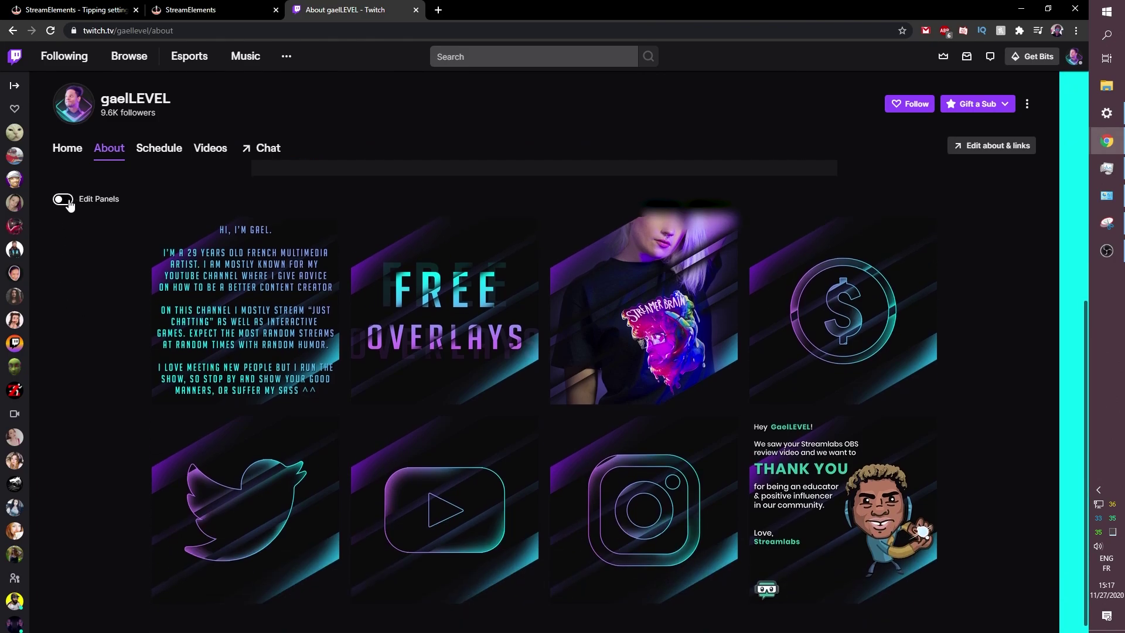
left_click(66, 201)
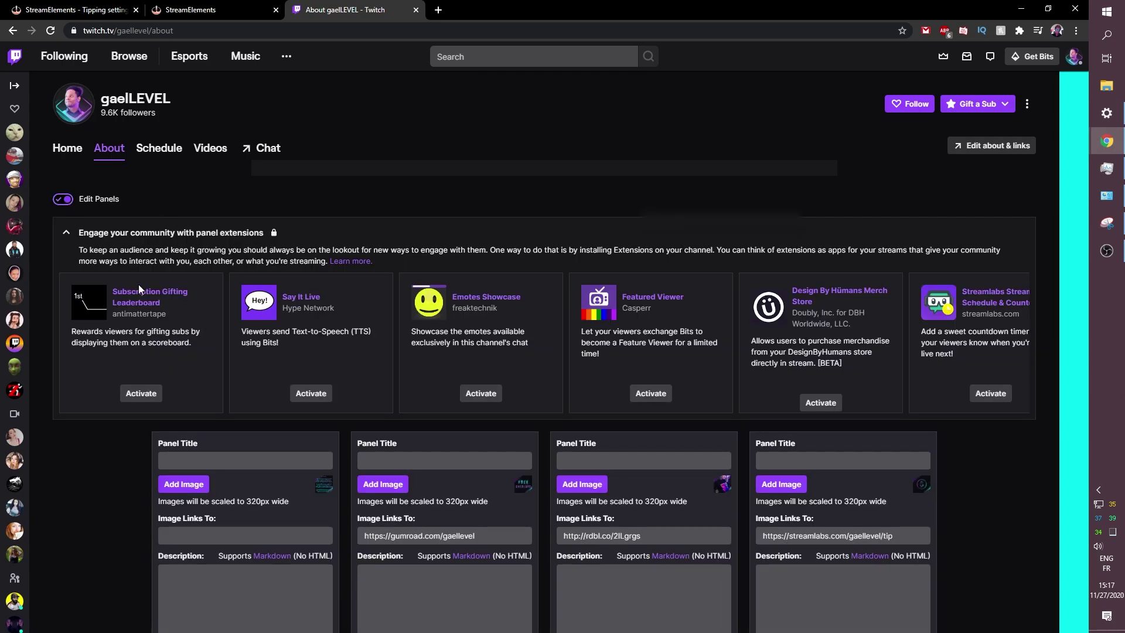
Add a new text or image panel and enter 'Donate' as its title
scroll(141, 310, "down", 10)
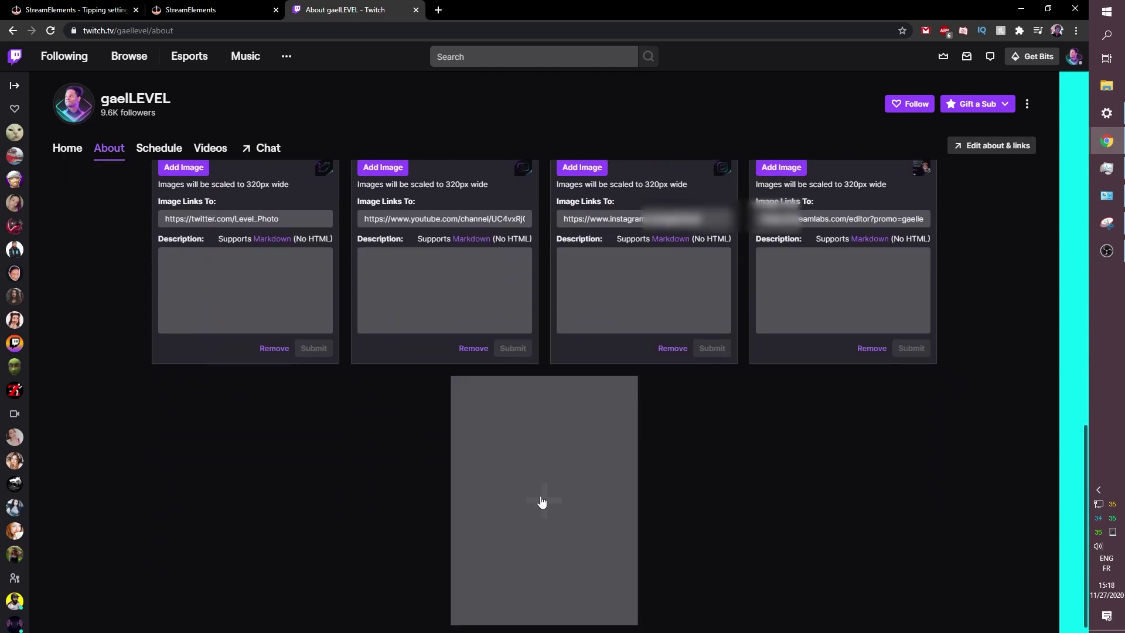
left_click(547, 503)
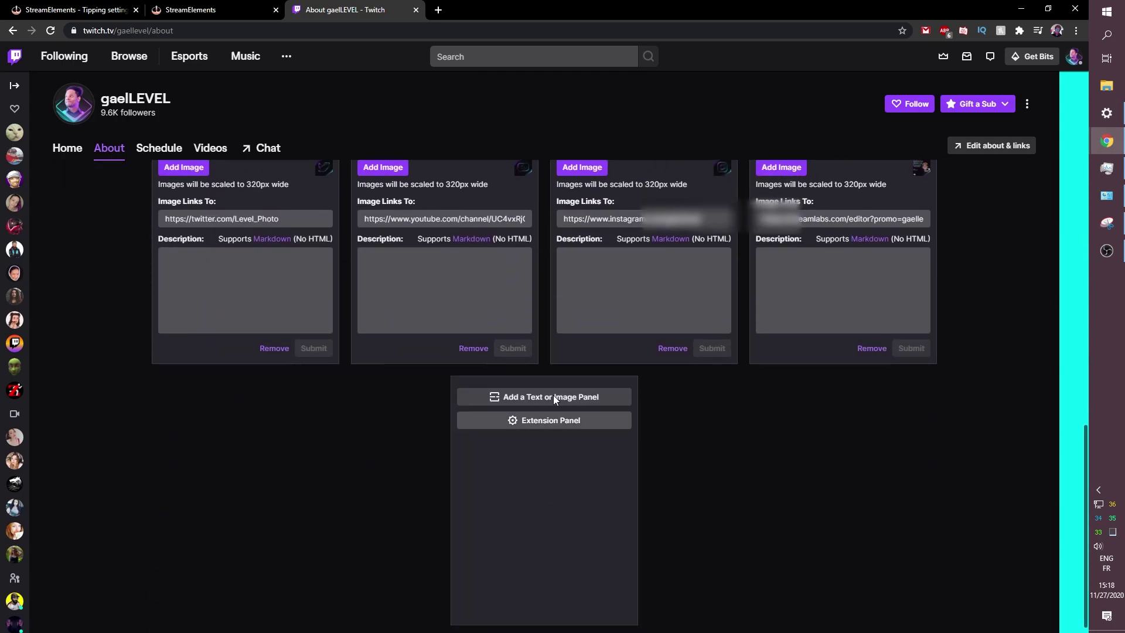
left_click(560, 401)
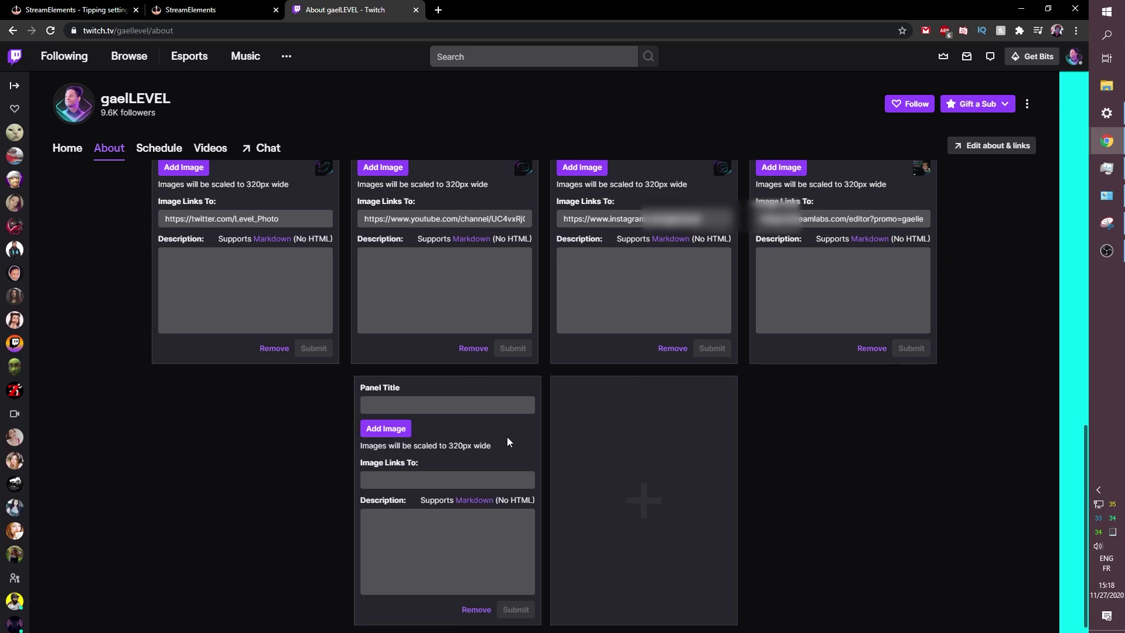
left_click(461, 409)
type("Donate")
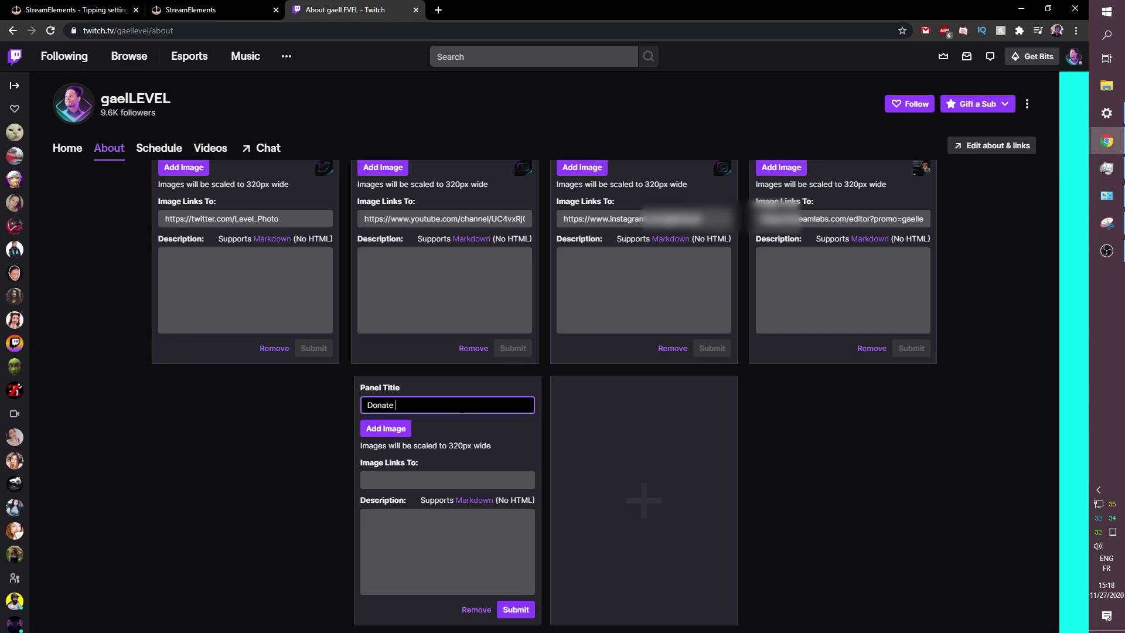
From Tipping settings, download the TIP images and save StreamElements.zip in the SE donations folder
left_click(224, 9)
left_click(96, 12)
scroll(316, 272, "up", 6)
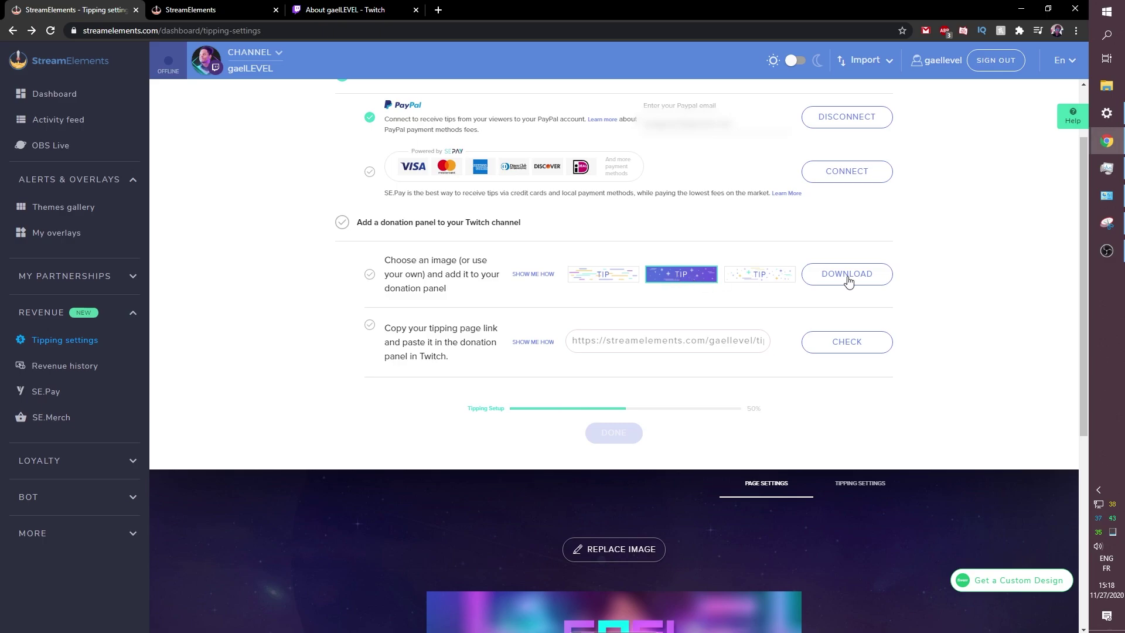
left_click(866, 277)
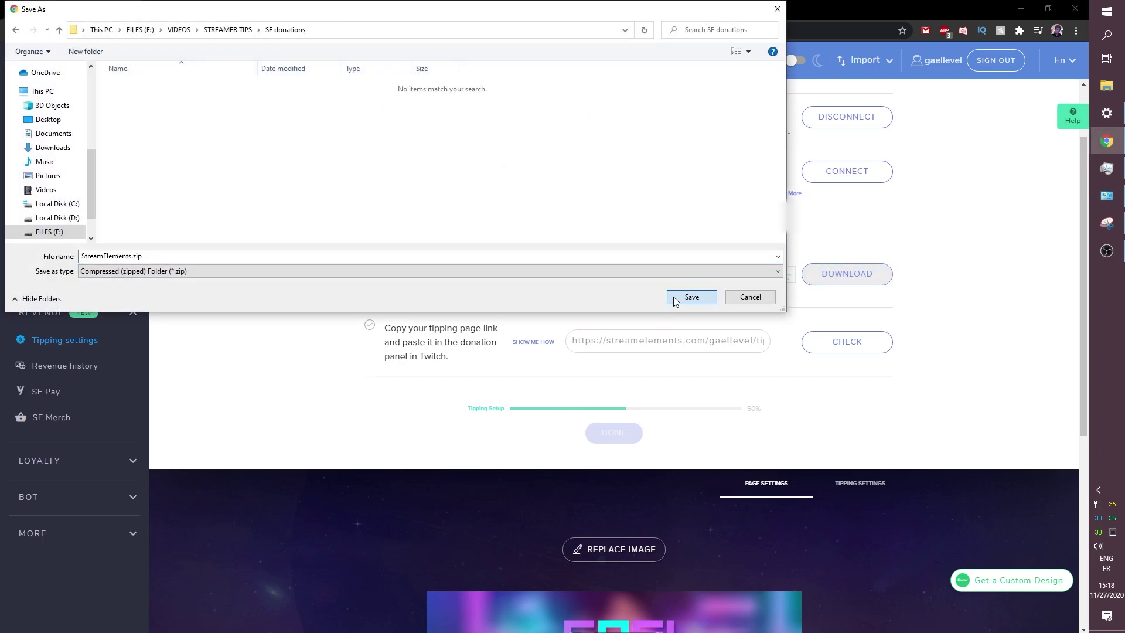
left_click(675, 301)
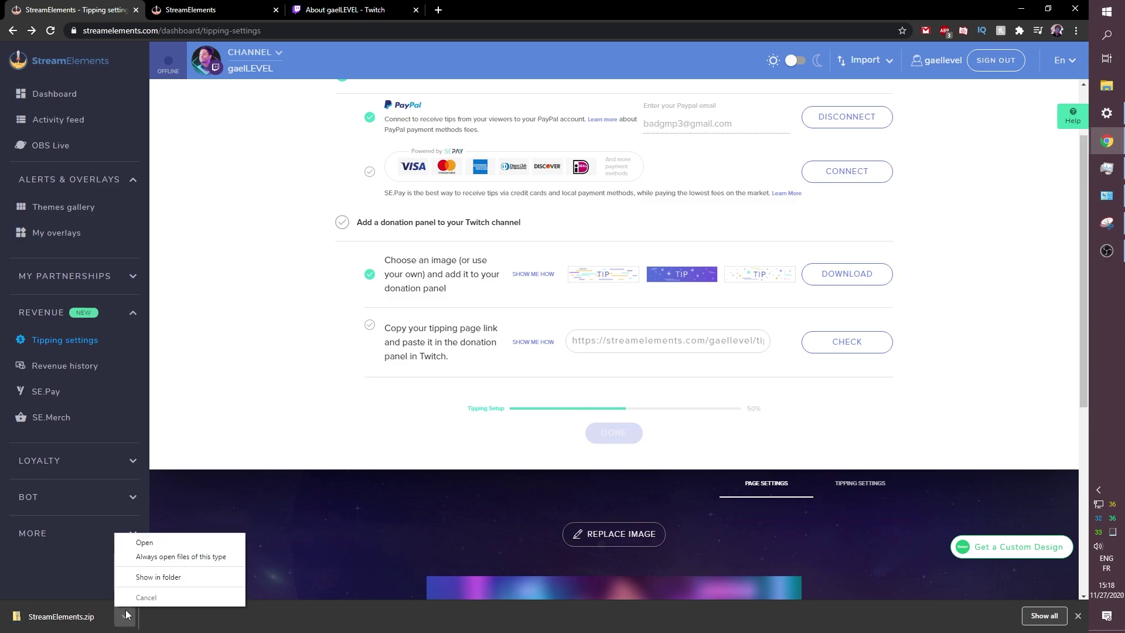
Extract StreamElements.zip in its folder and preview the TIP image StreamElements_1.png
left_click(141, 578)
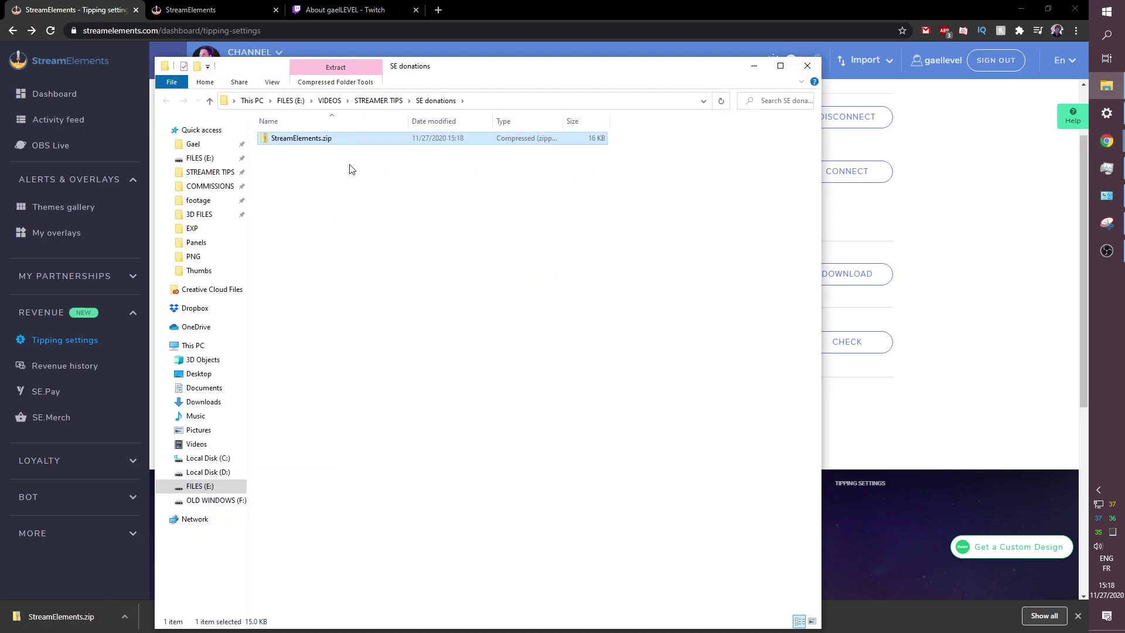
right_click(292, 141)
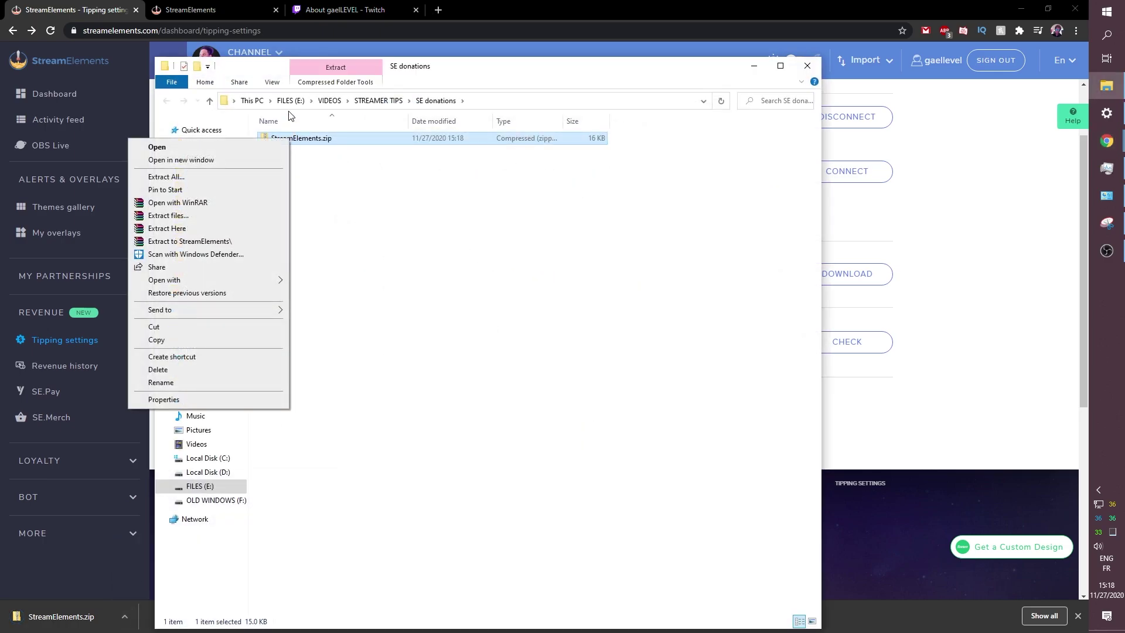
left_click(201, 228)
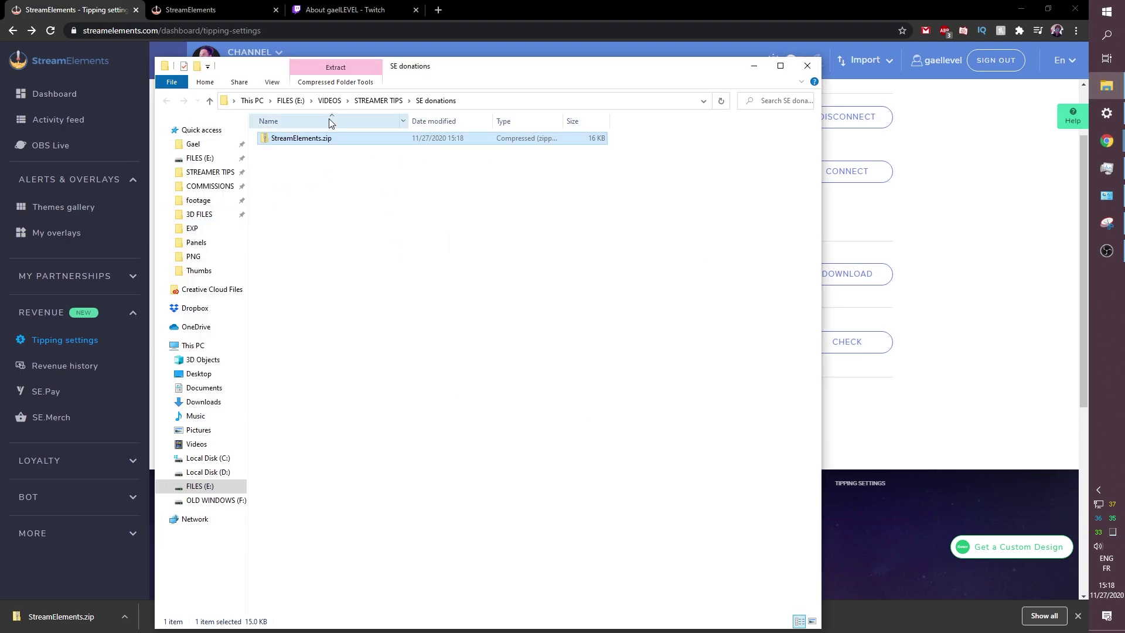
left_click(314, 175)
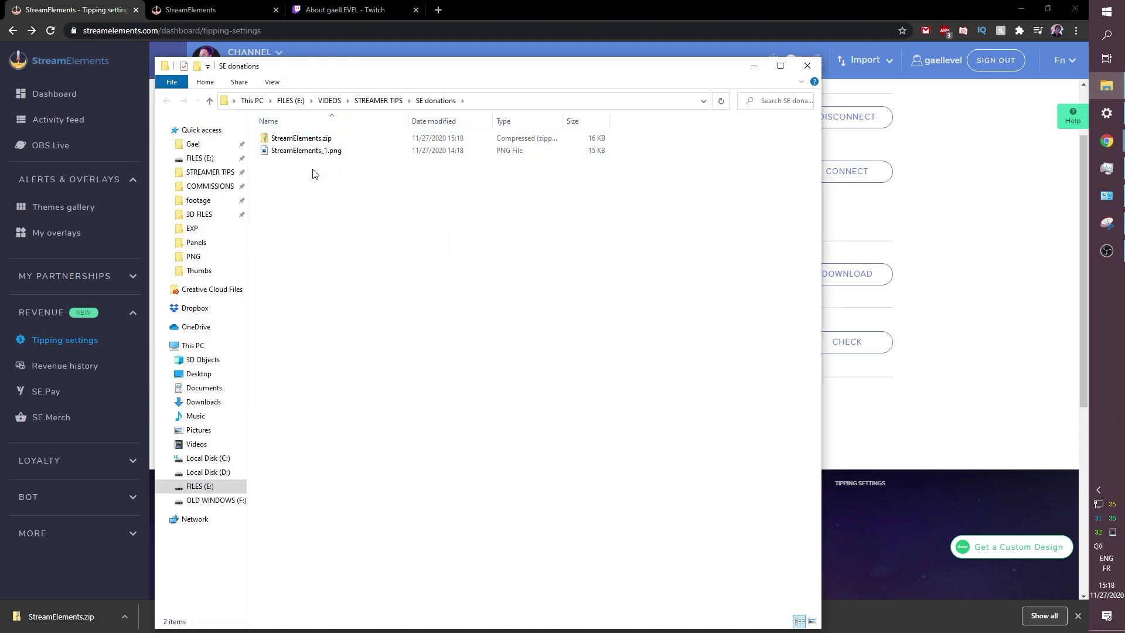
double_click(300, 152)
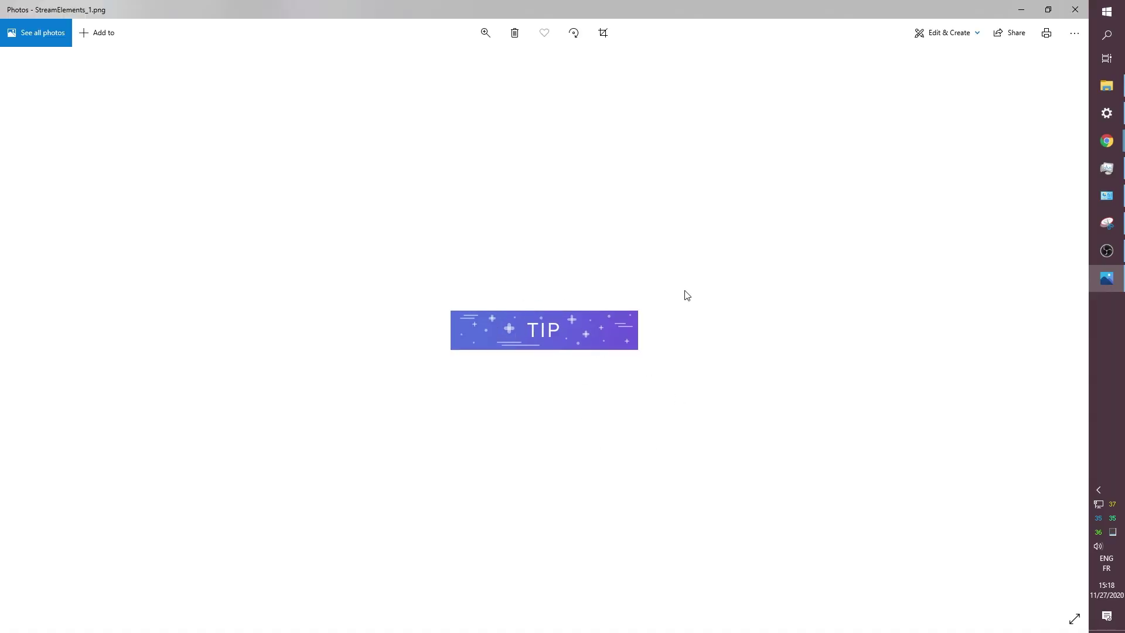
left_click(1075, 10)
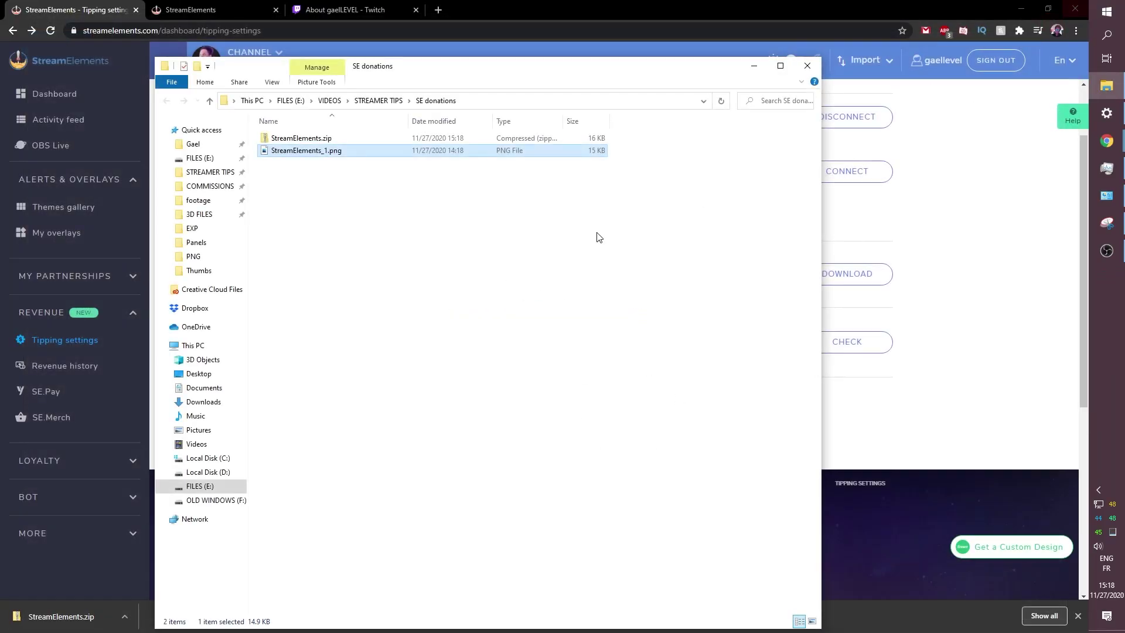
Upload StreamElements_1.png as the new Twitch panel's TIP image and confirm the crop
left_click(346, 9)
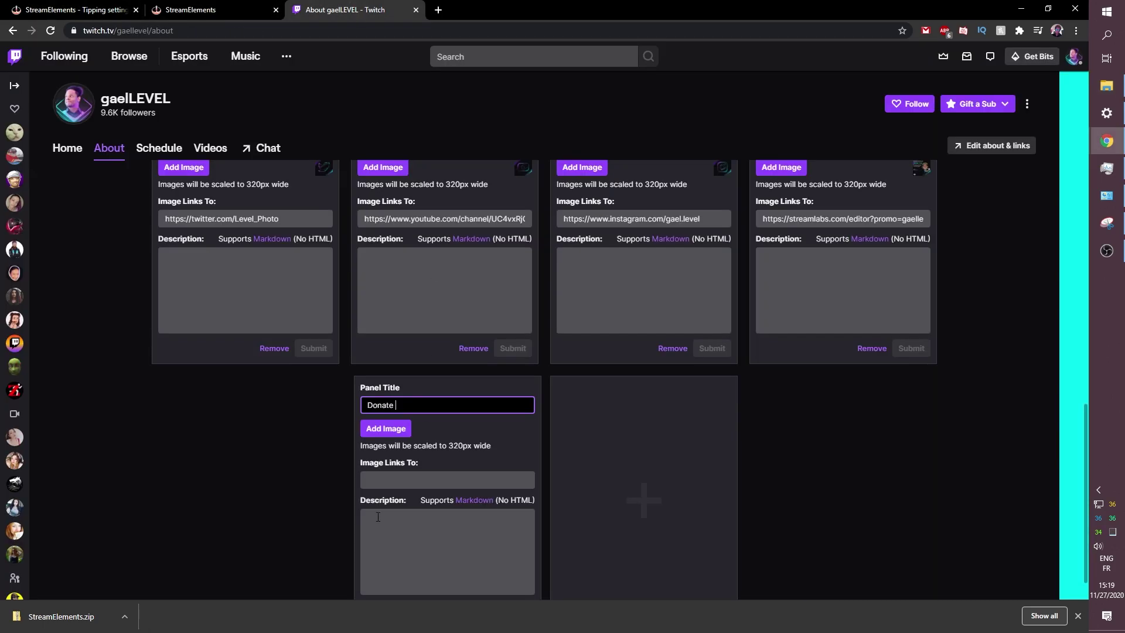
scroll(332, 424, "down", 1)
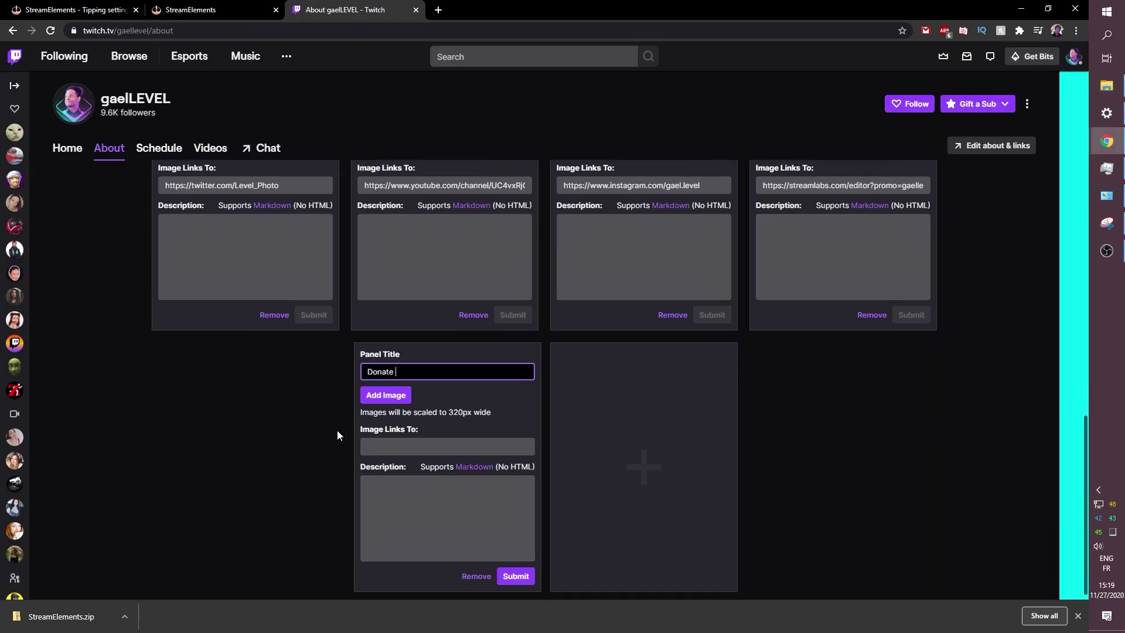
left_click(397, 396)
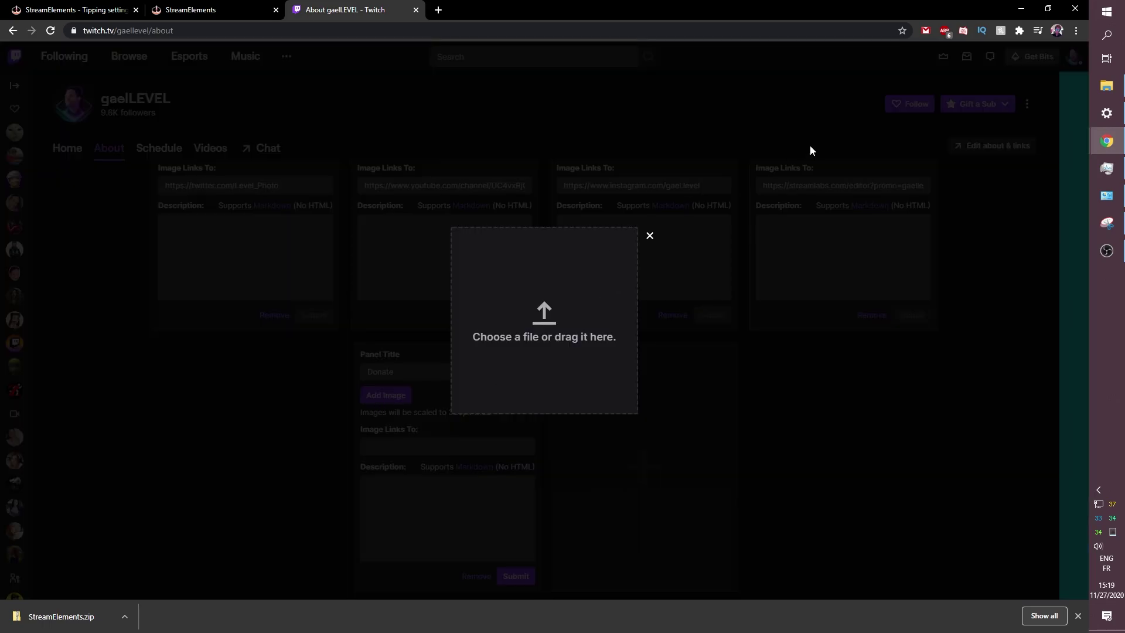
left_click(1106, 86)
left_click_drag(434, 75, 1007, 71)
left_click_drag(882, 148, 562, 349)
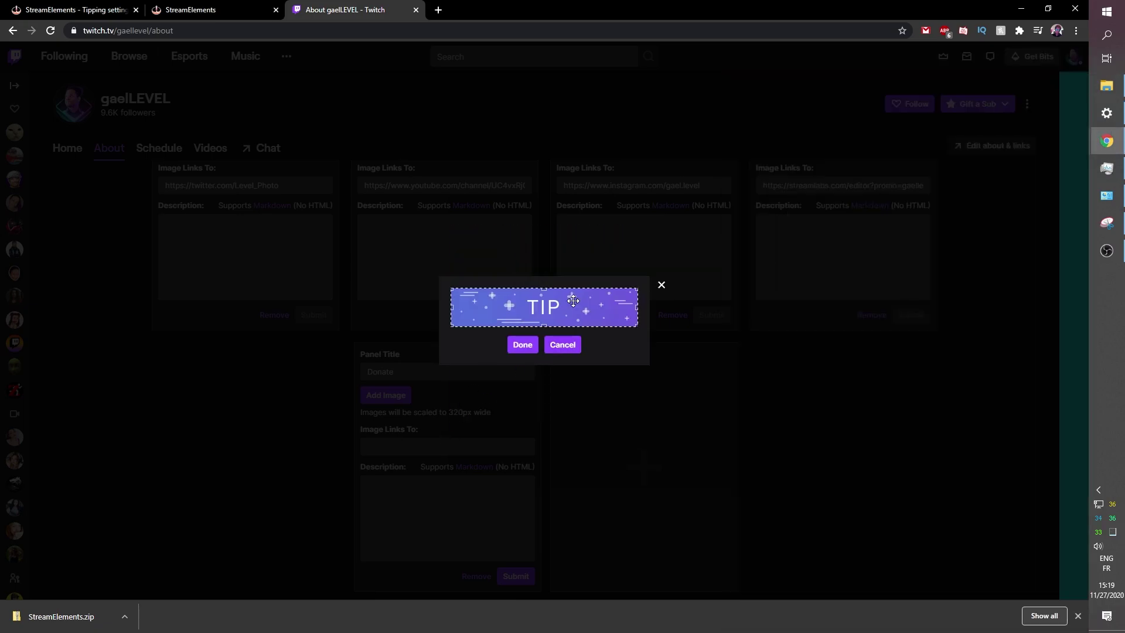
left_click(522, 347)
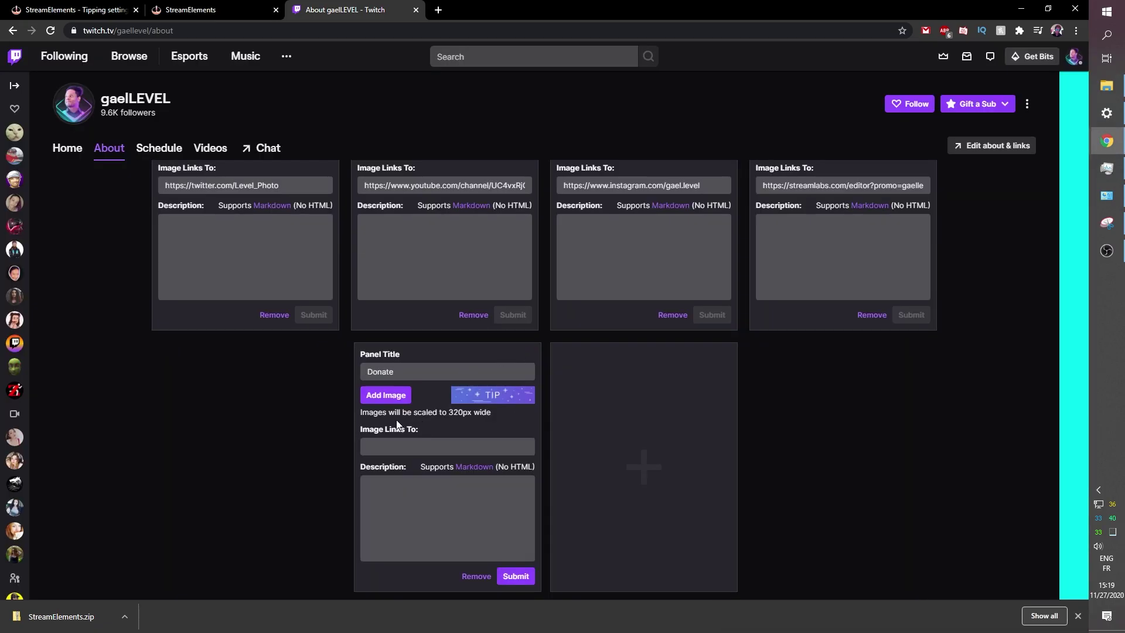
Clear the 'Donate' panel title so it is blank
left_click(404, 369)
key("ctrl+a")
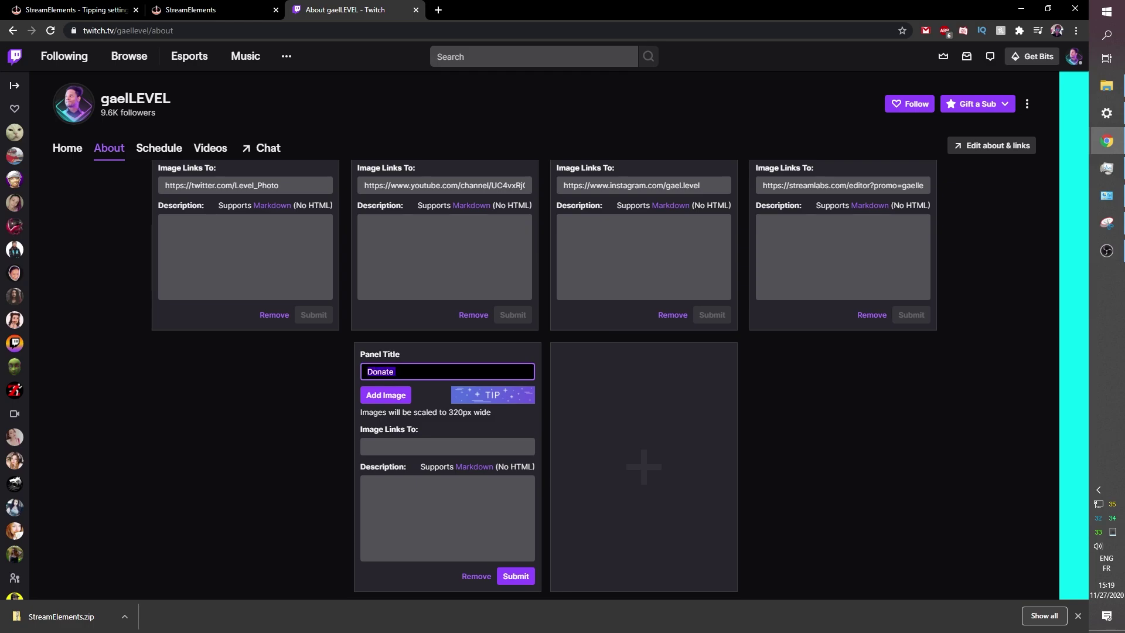
key("BackSpace")
Paste the streamelements.com/gaellevel/tip link into Image Links To and submit the TIP panel
left_click(399, 447)
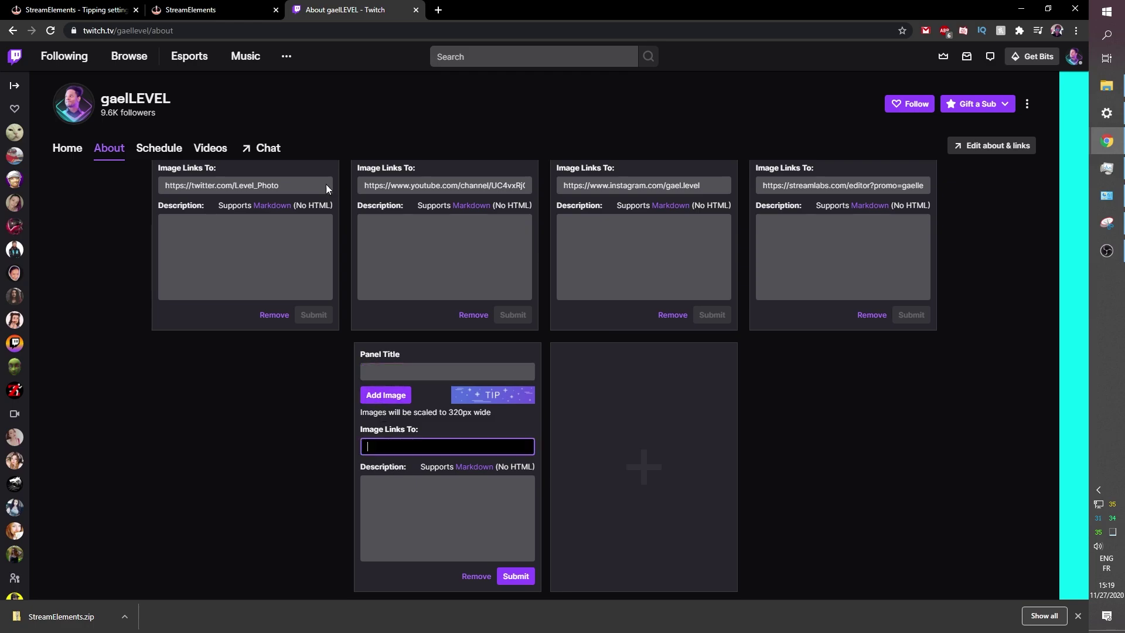
left_click(88, 10)
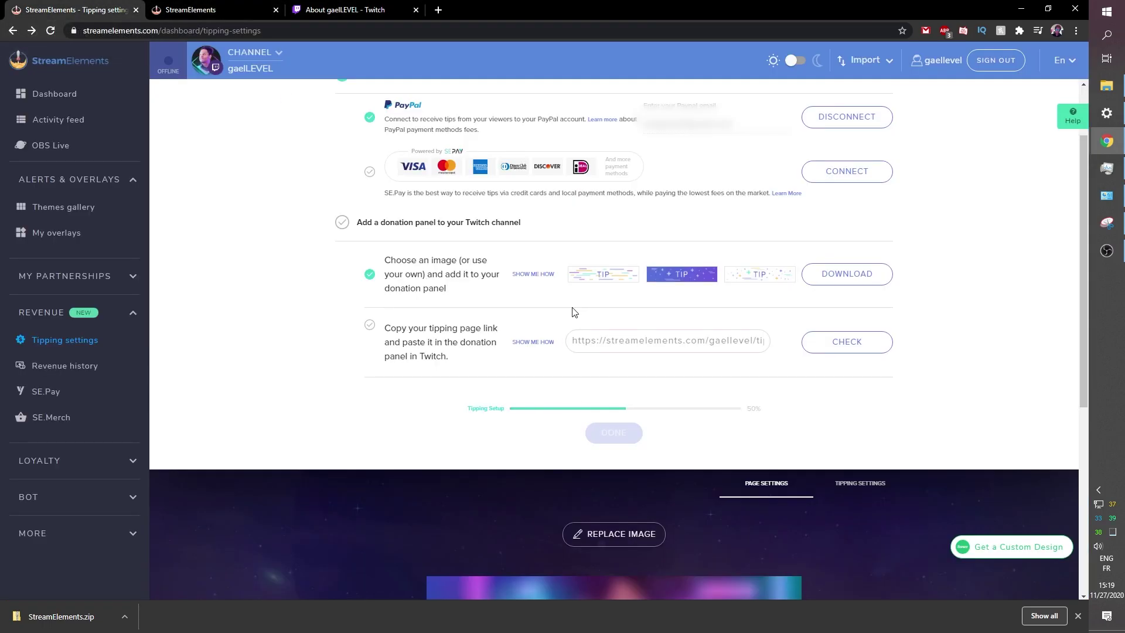
left_click(657, 342)
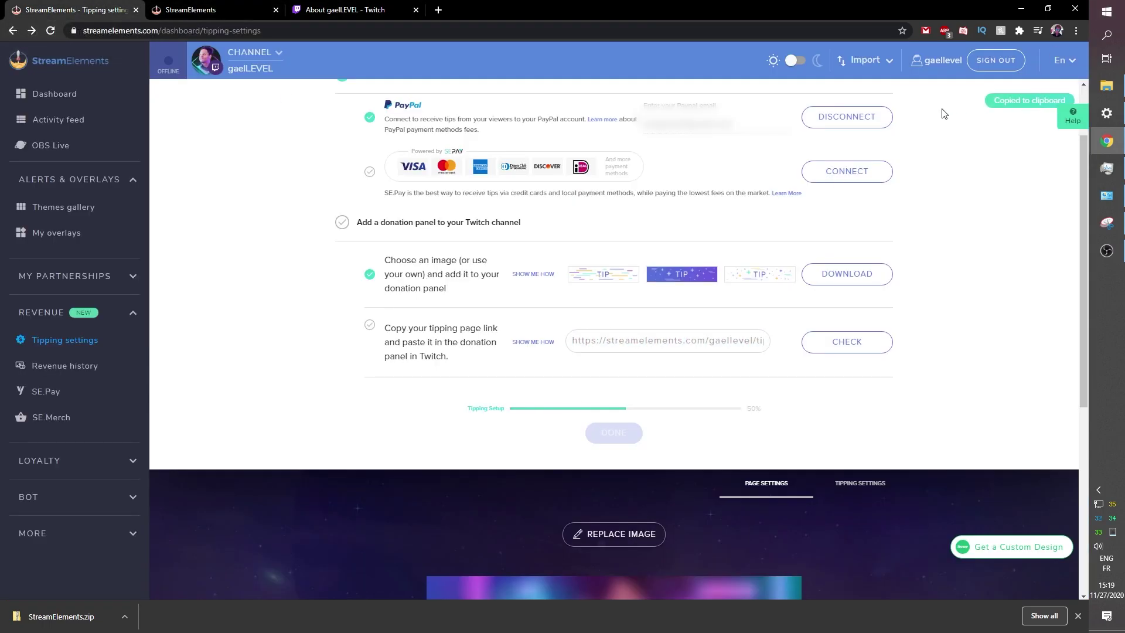
left_click(340, 8)
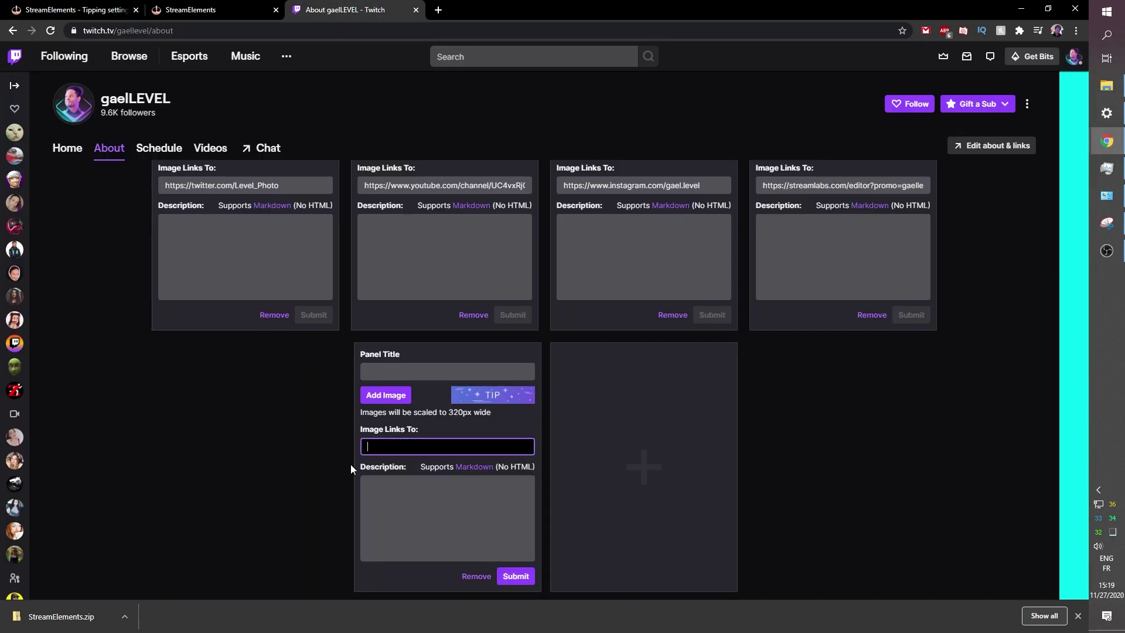
key("ctrl+v")
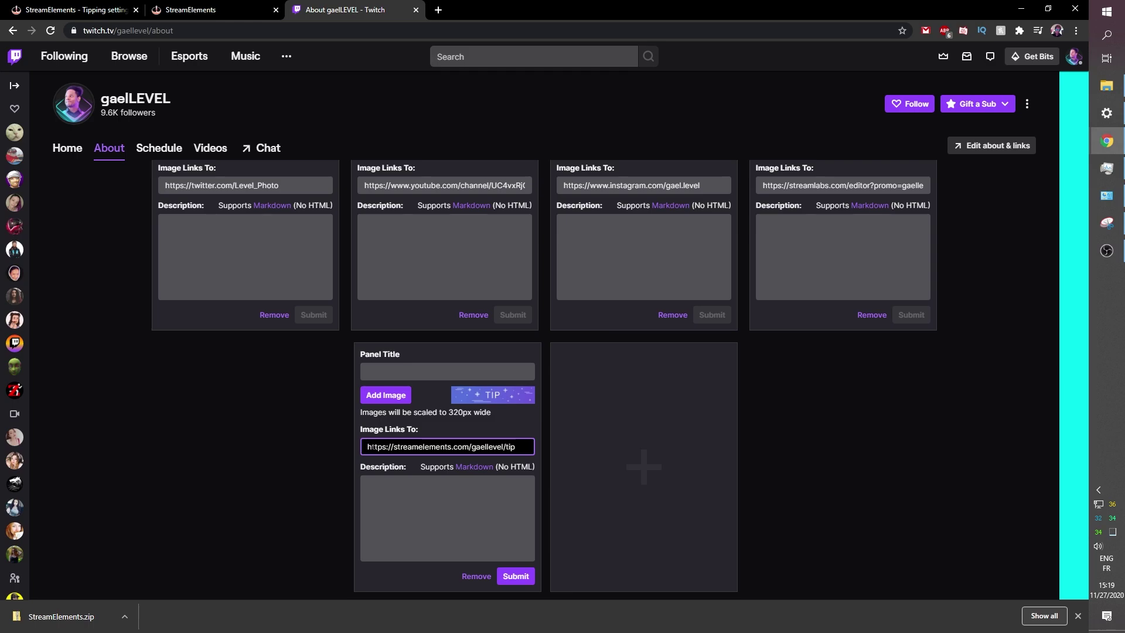
left_click(516, 576)
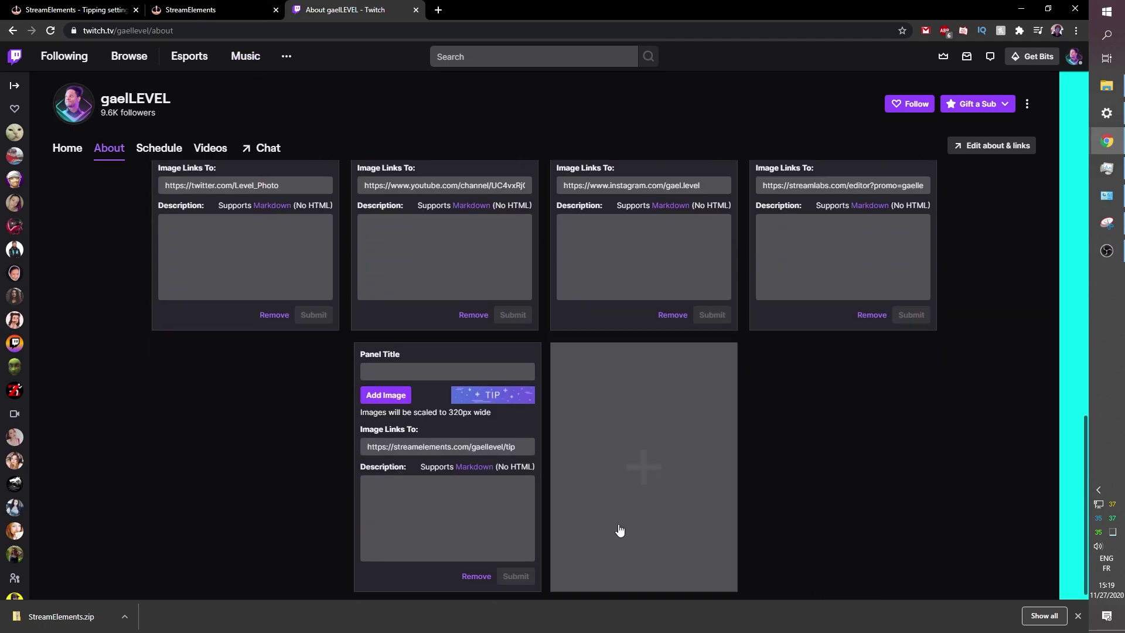
Turn off Edit Panels to preview the live TIP panel and dismiss the downloads bar
scroll(103, 389, "up", 10)
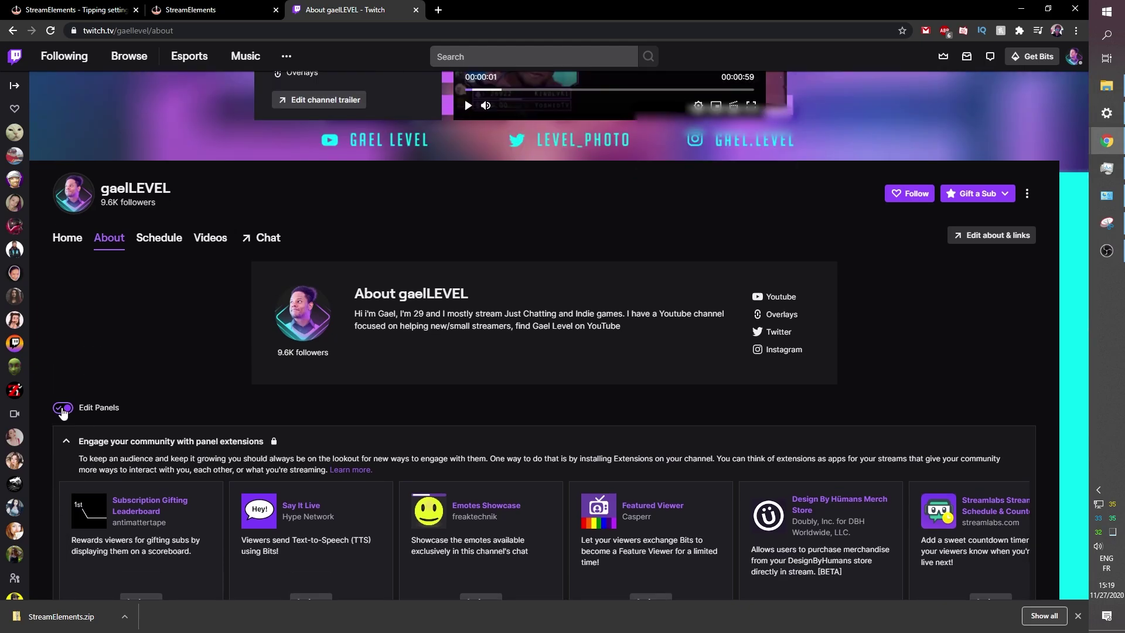
left_click(63, 408)
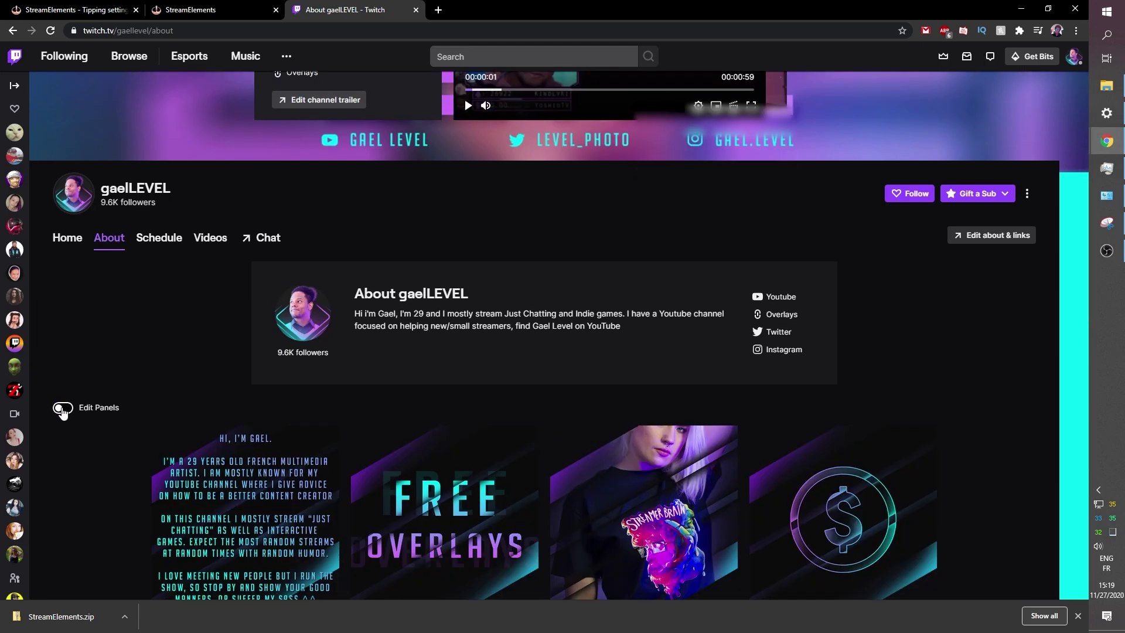
scroll(123, 243, "down", 3)
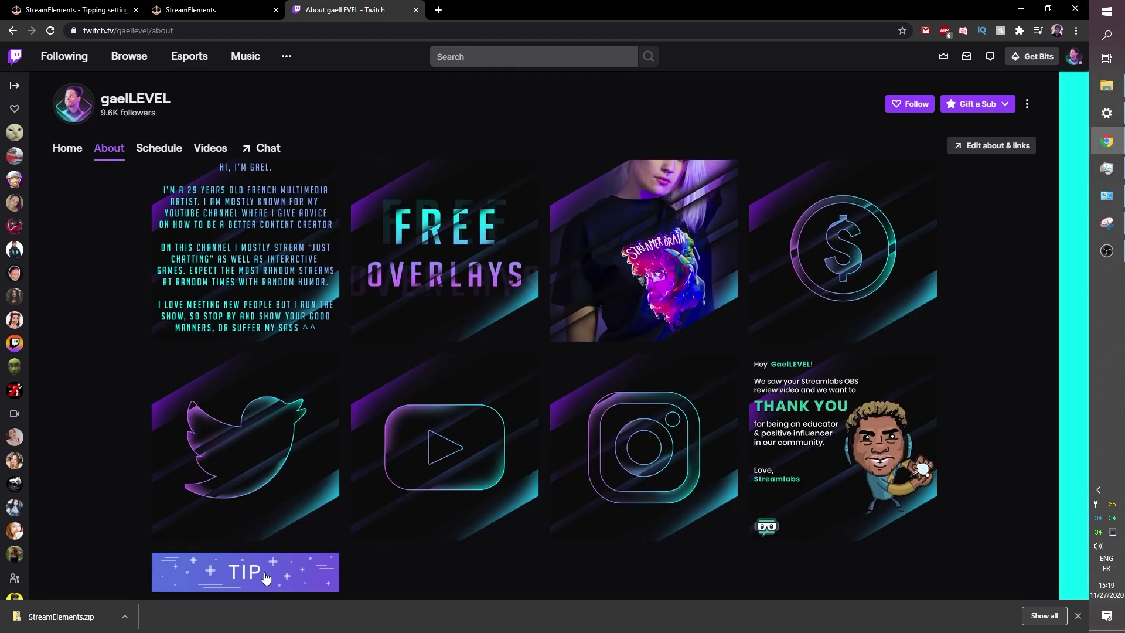
left_click(1078, 616)
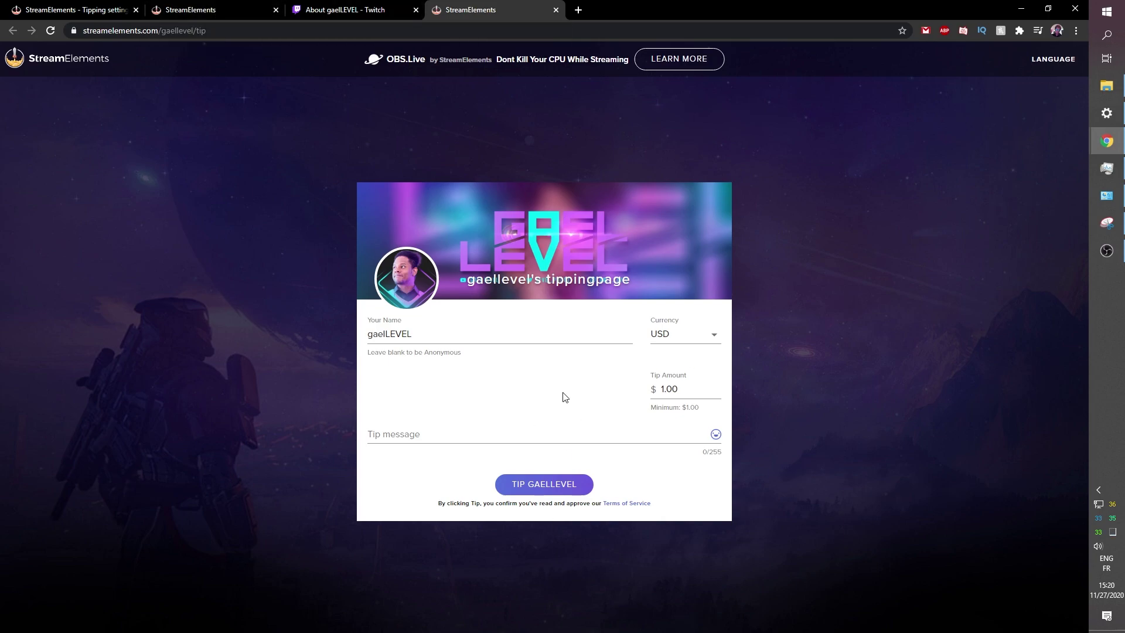
Open the Gael LEVEL Gumroad store in a new tab, checking the tipping and Twitch pages
left_click(579, 10)
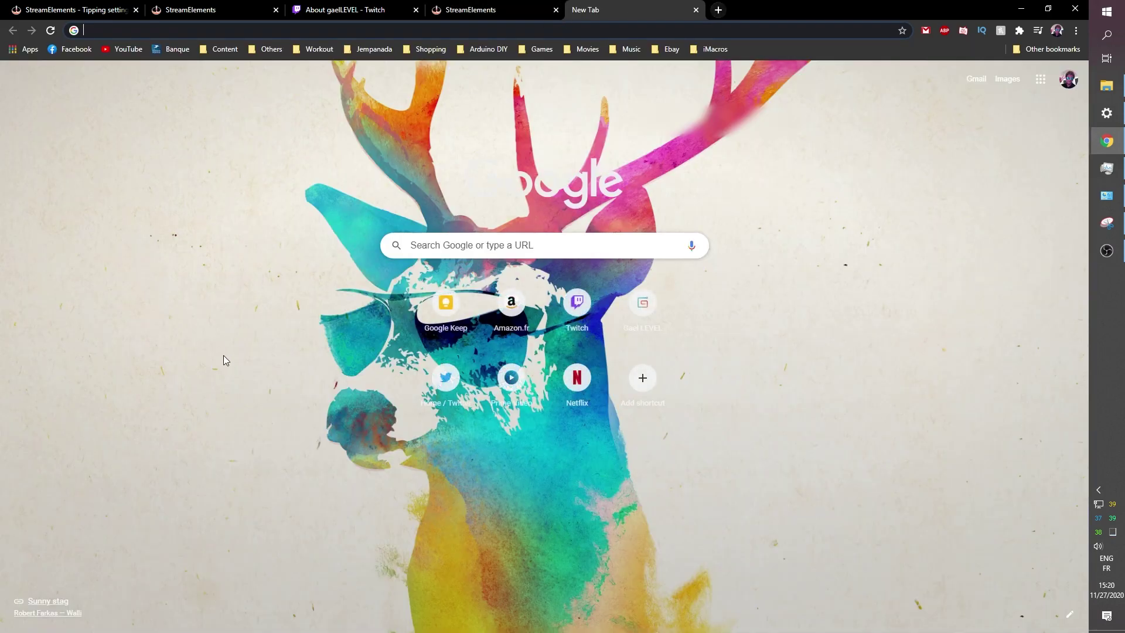
left_click(644, 303)
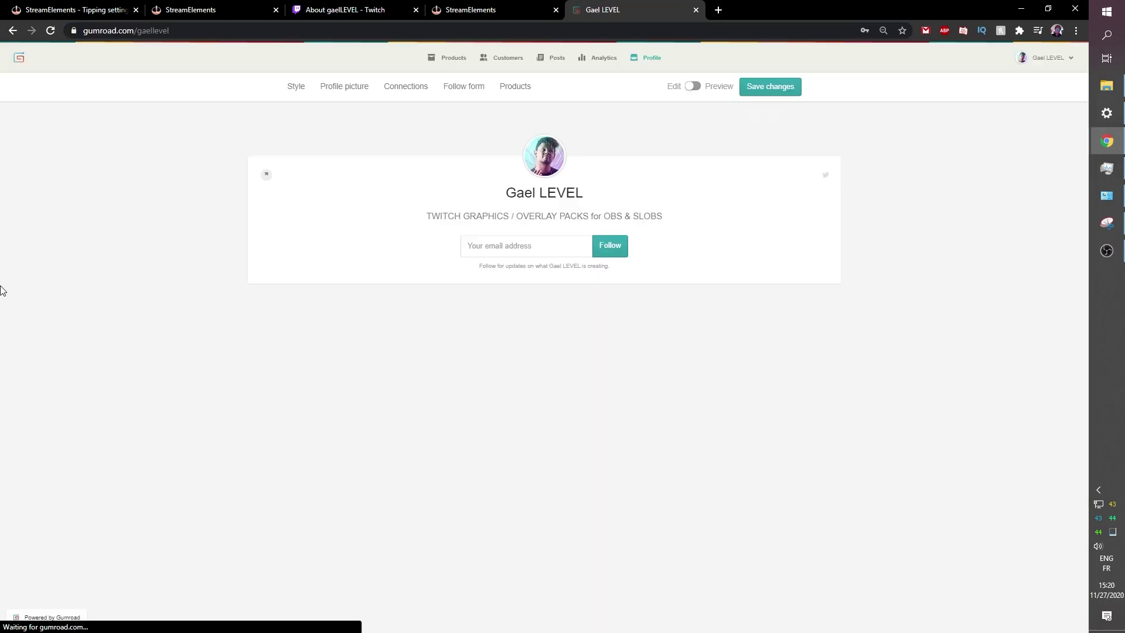
left_click(209, 12)
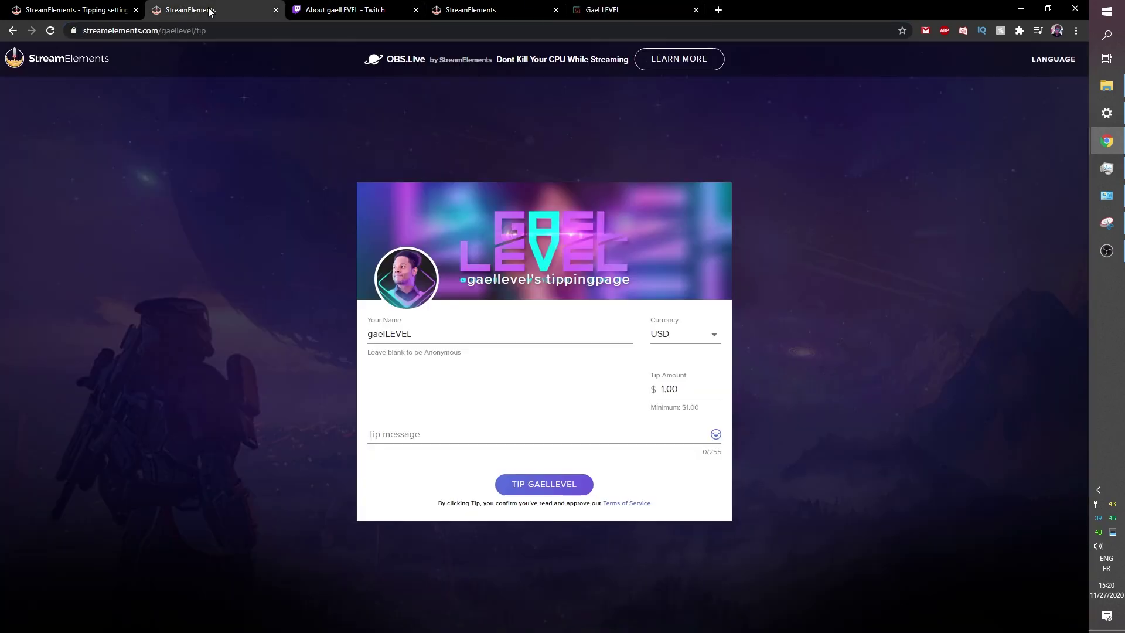
left_click(335, 12)
scroll(598, 493, "up", 5)
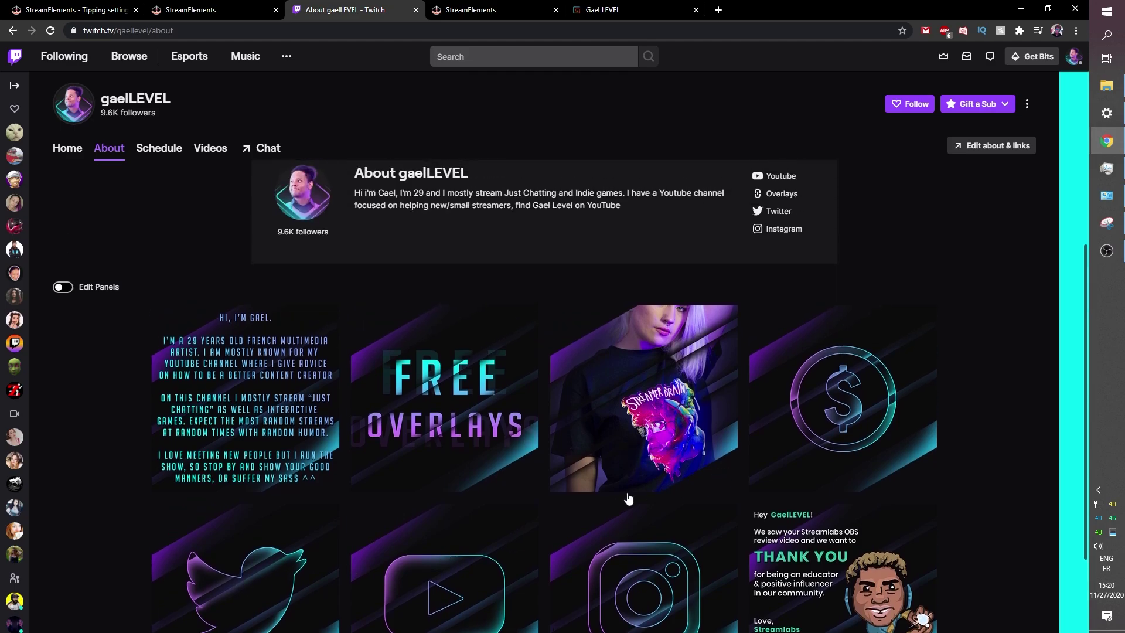
scroll(683, 435, "down", 5)
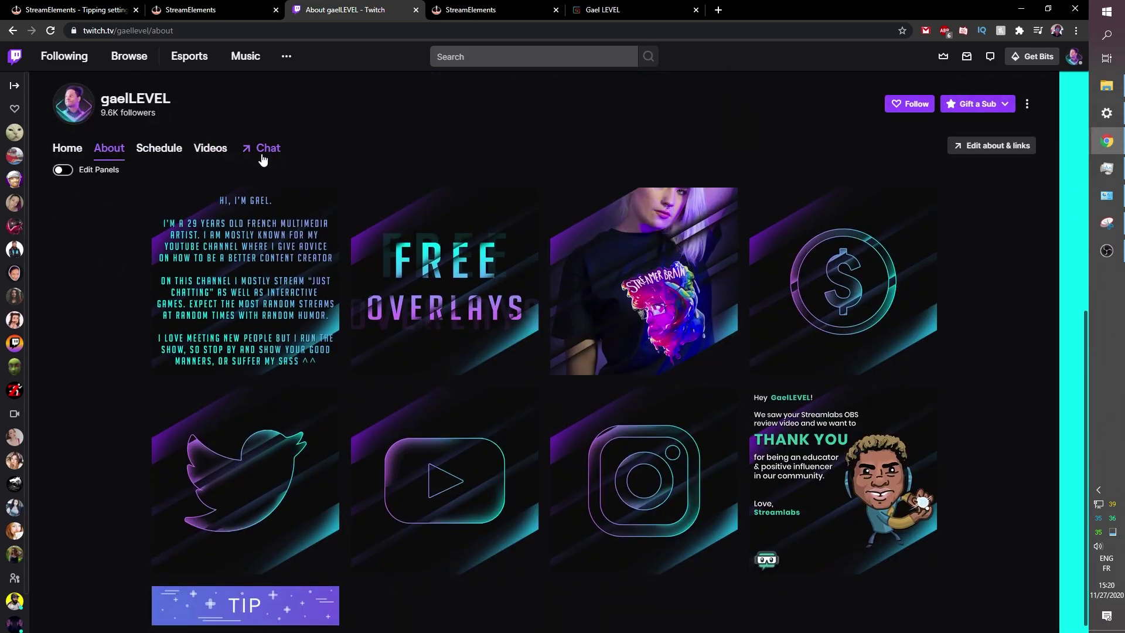
left_click(276, 201)
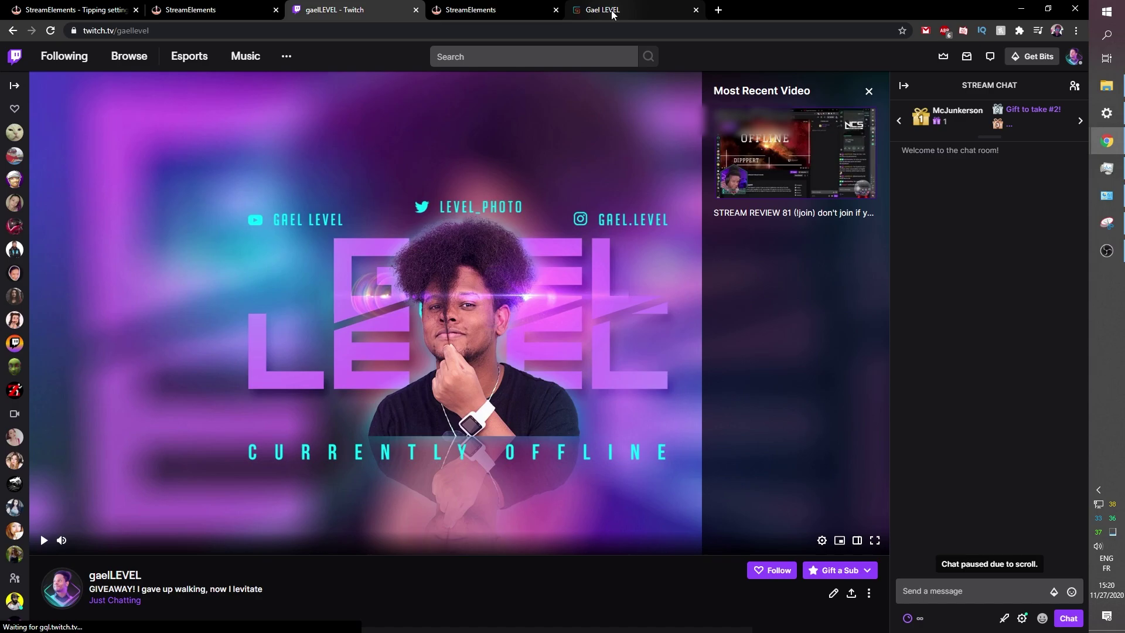
left_click(615, 12)
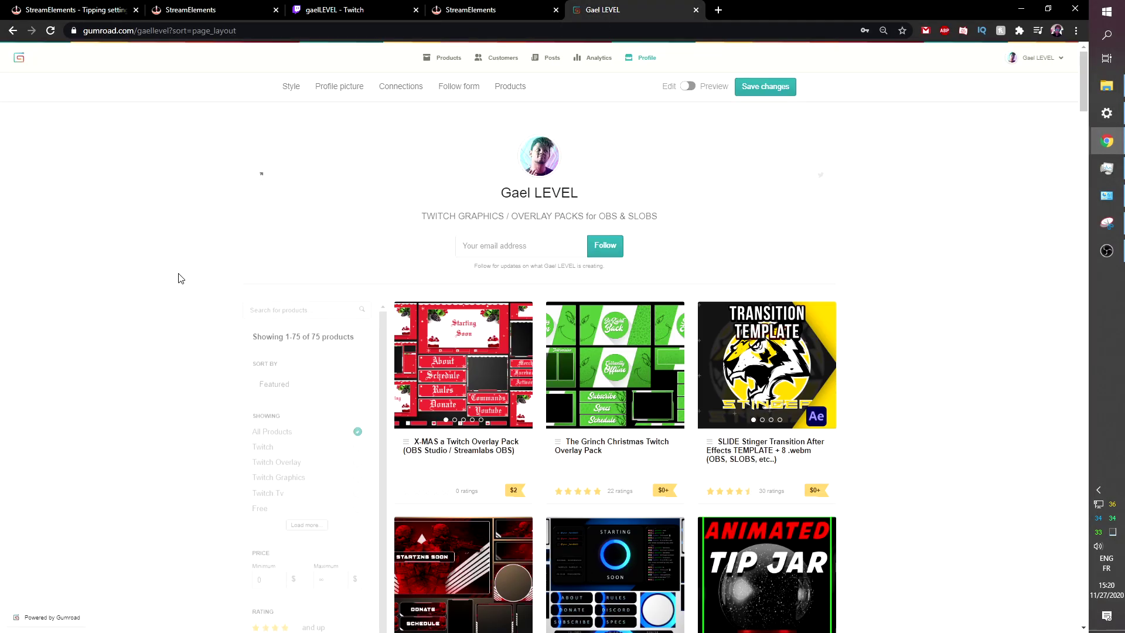
Browse the X-MAS overlay pack's preview images, then scroll through the store's product grid
scroll(497, 122, "down", 3)
left_click(461, 228)
left_click(740, 187)
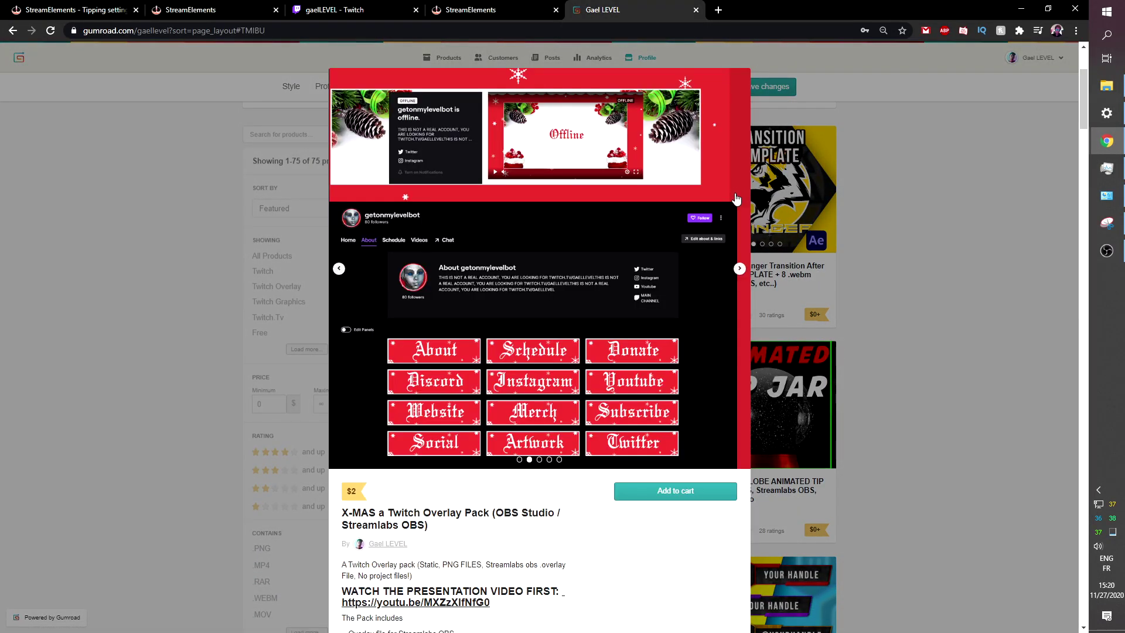
left_click(740, 270)
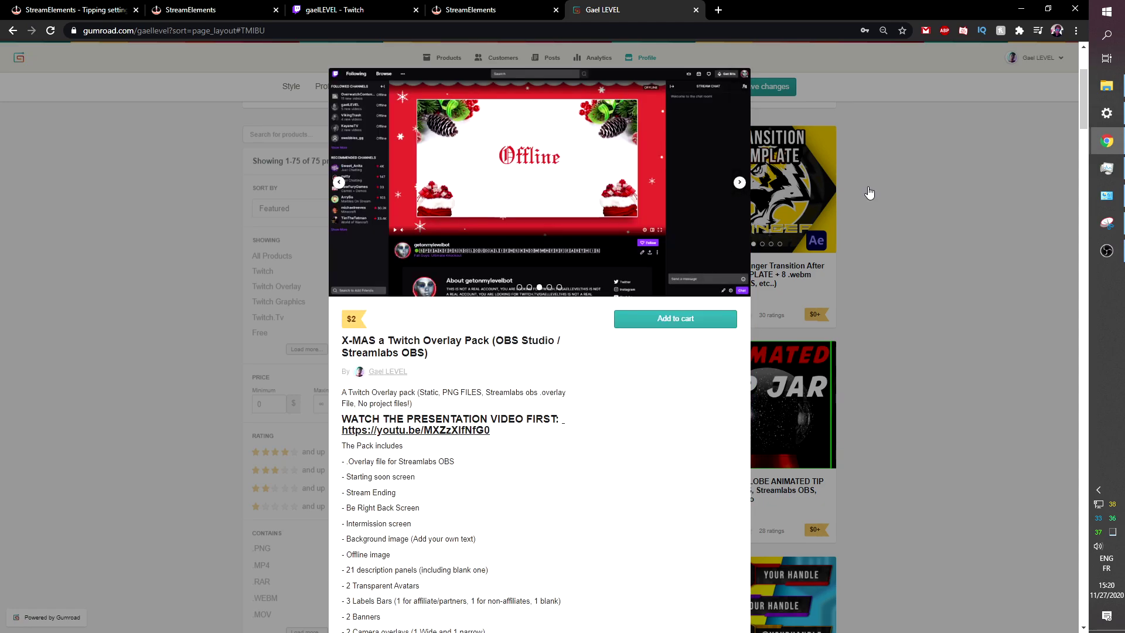
left_click(967, 219)
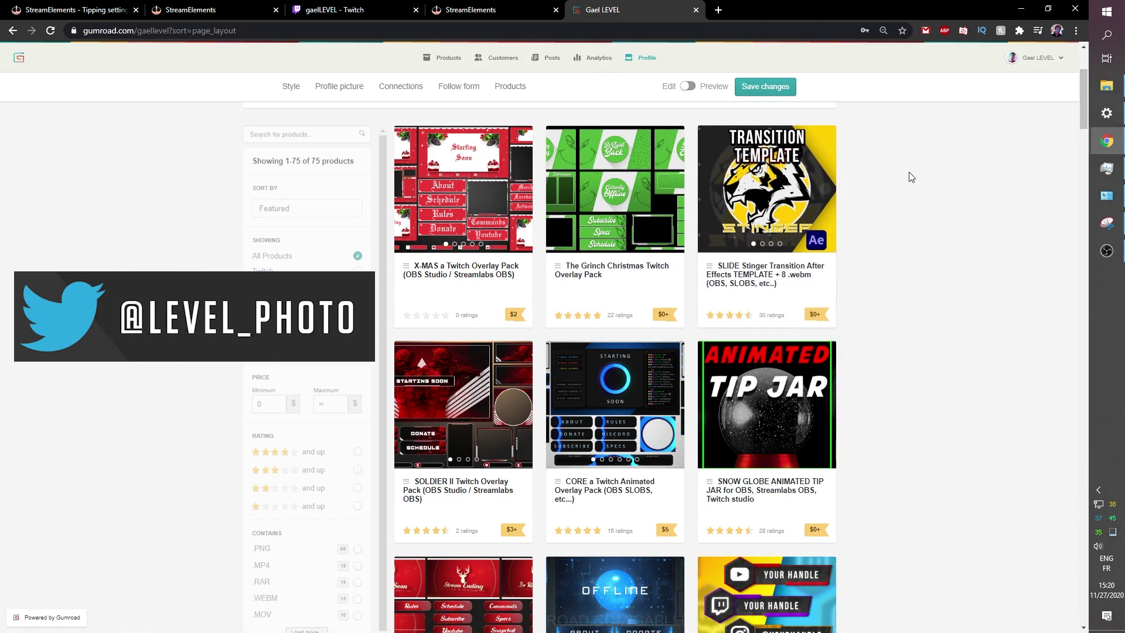
scroll(891, 223, "down", 3)
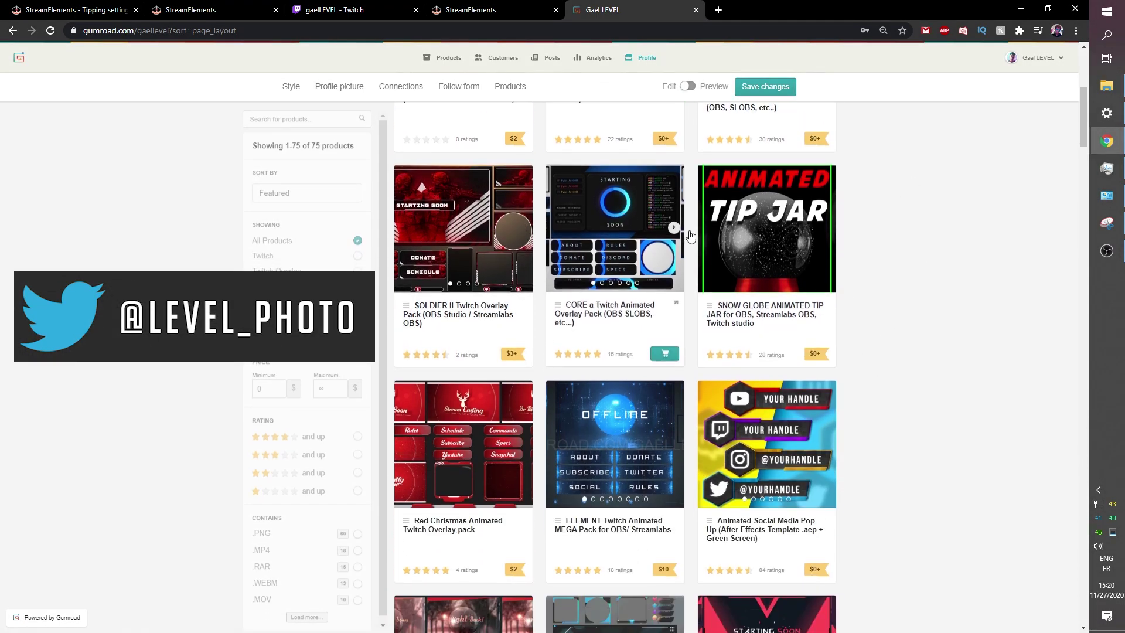
scroll(849, 299, "down", 1)
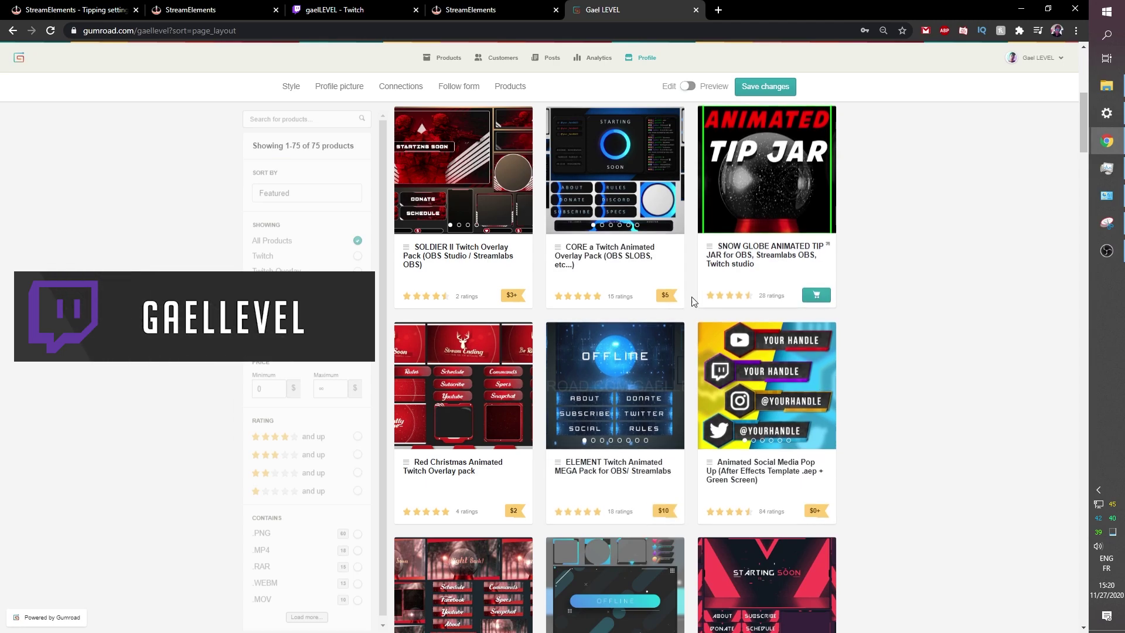
scroll(633, 519, "down", 1)
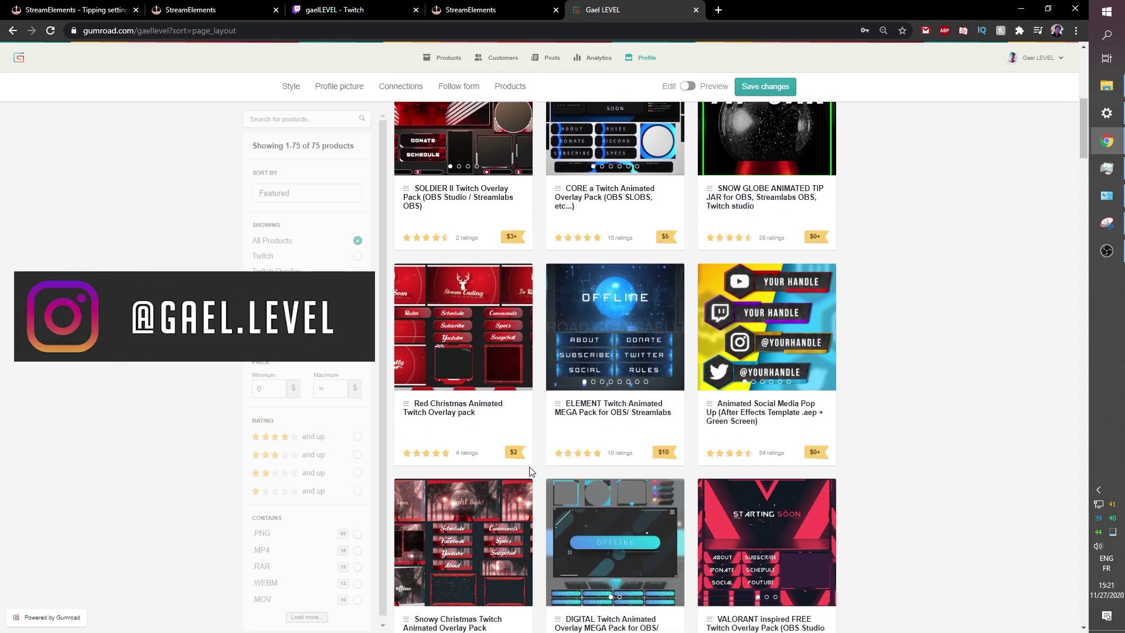
scroll(534, 472, "down", 5)
scroll(542, 487, "up", 10)
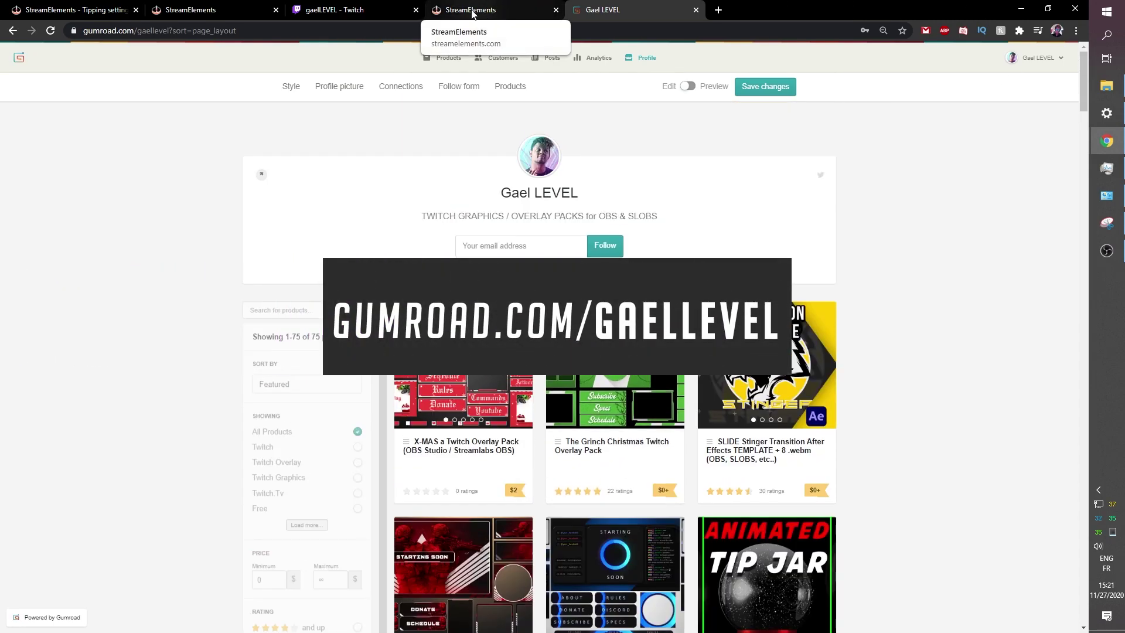
Switch back to the StreamElements gaellevel tipping page with its custom banner
left_click(473, 11)
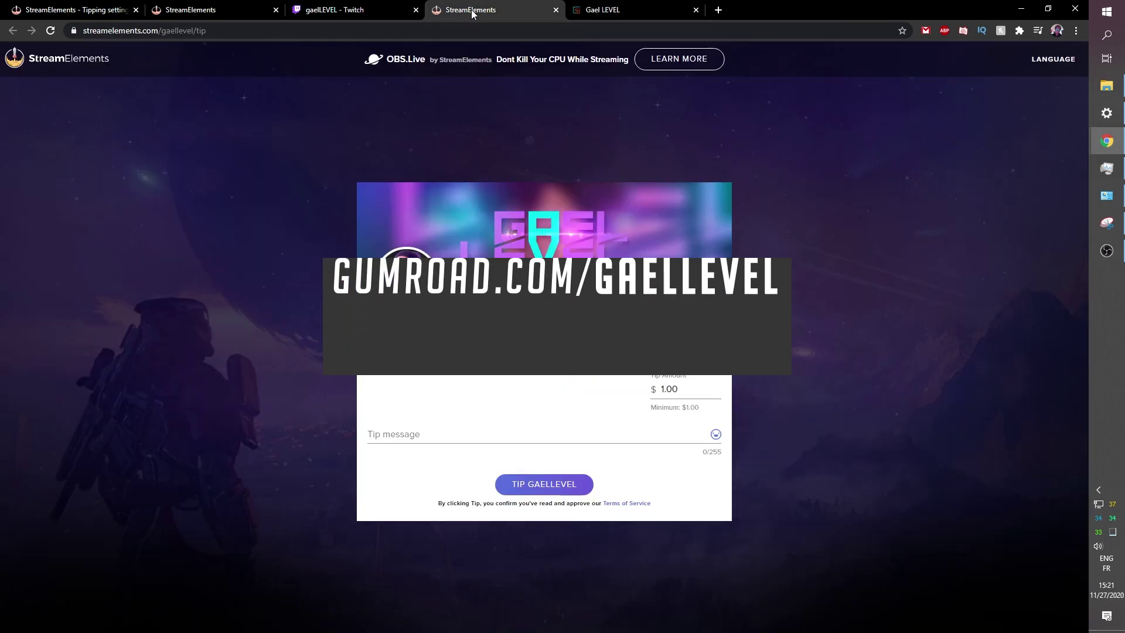